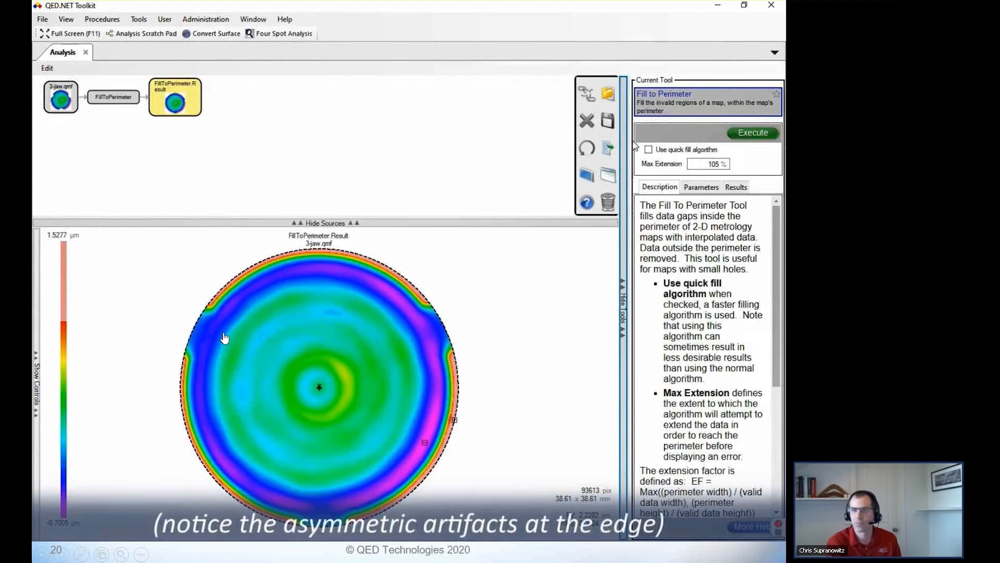
Step: Separate the 3-jaw.qmf map into symmetric and asymmetric error components with Preserve Invalids turned off
left_click(71, 104)
left_click(679, 109)
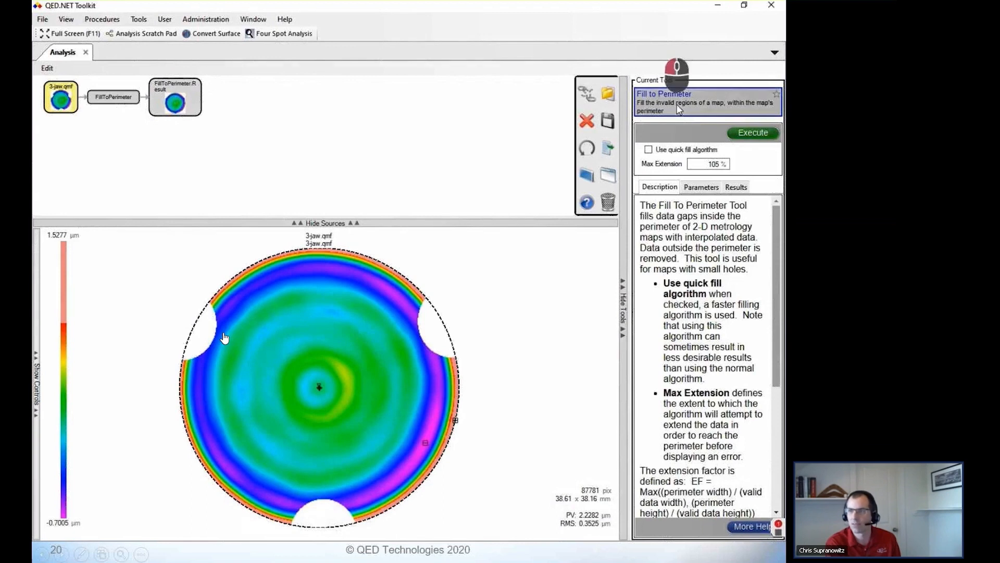
type("symm")
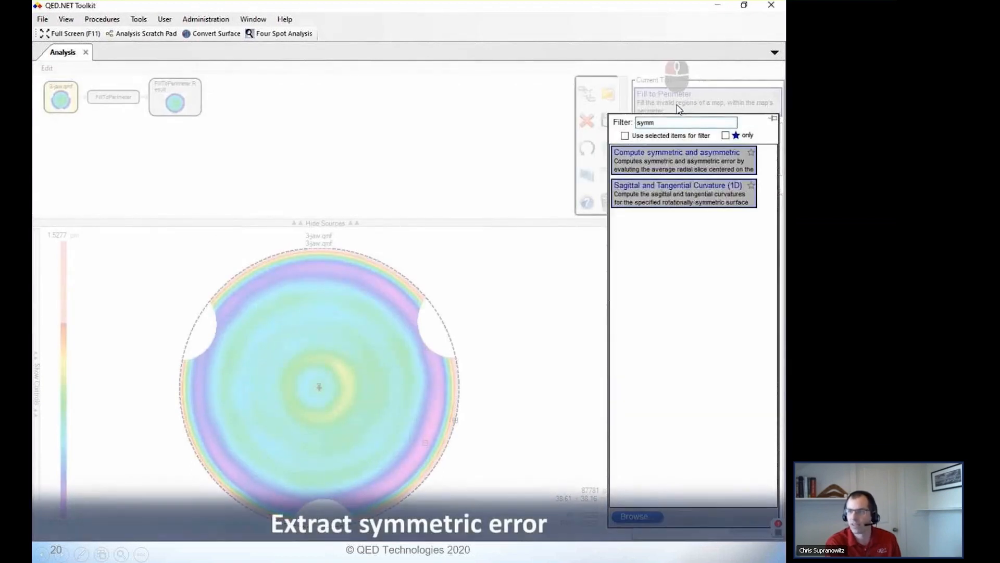
left_click(680, 166)
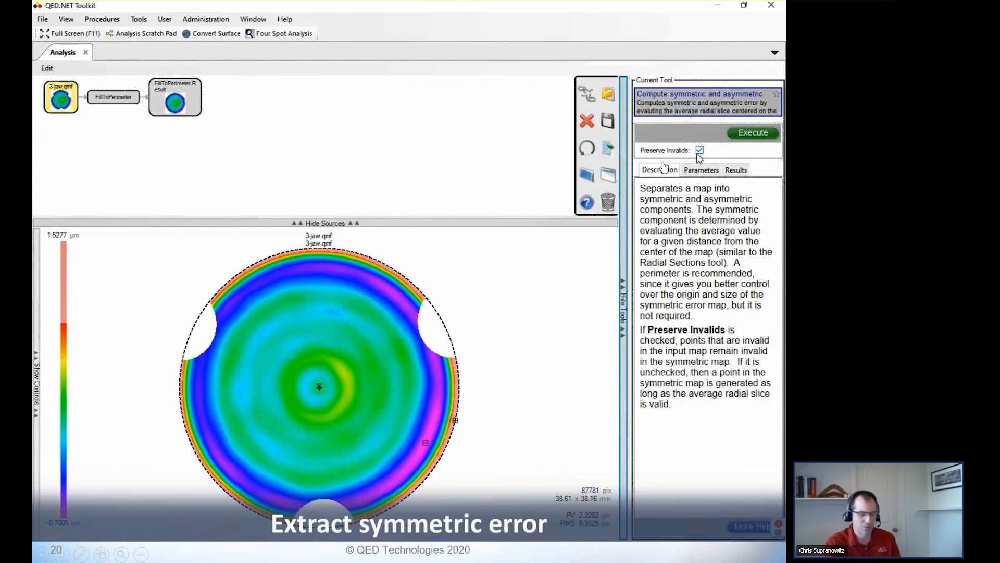
left_click(700, 150)
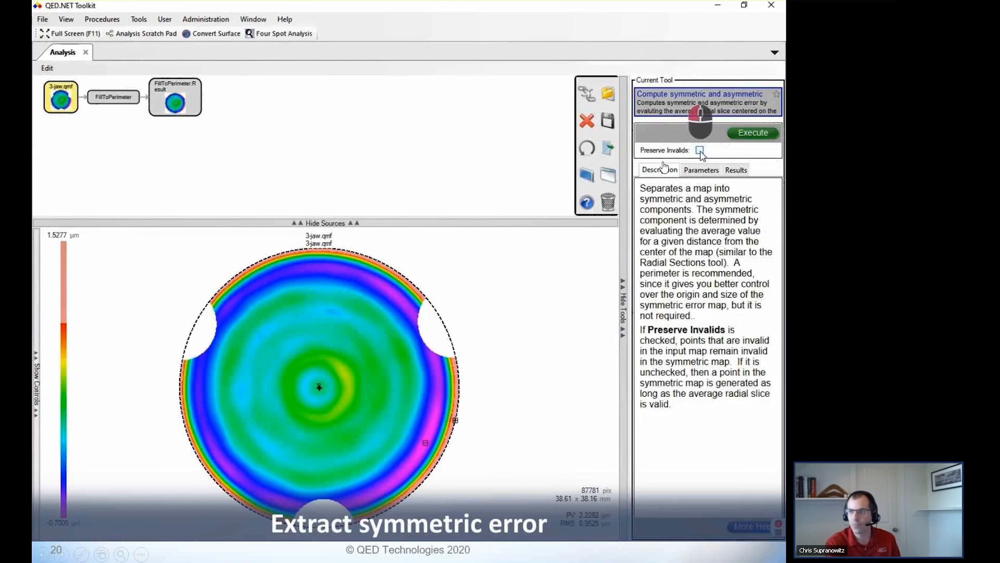
left_click(746, 135)
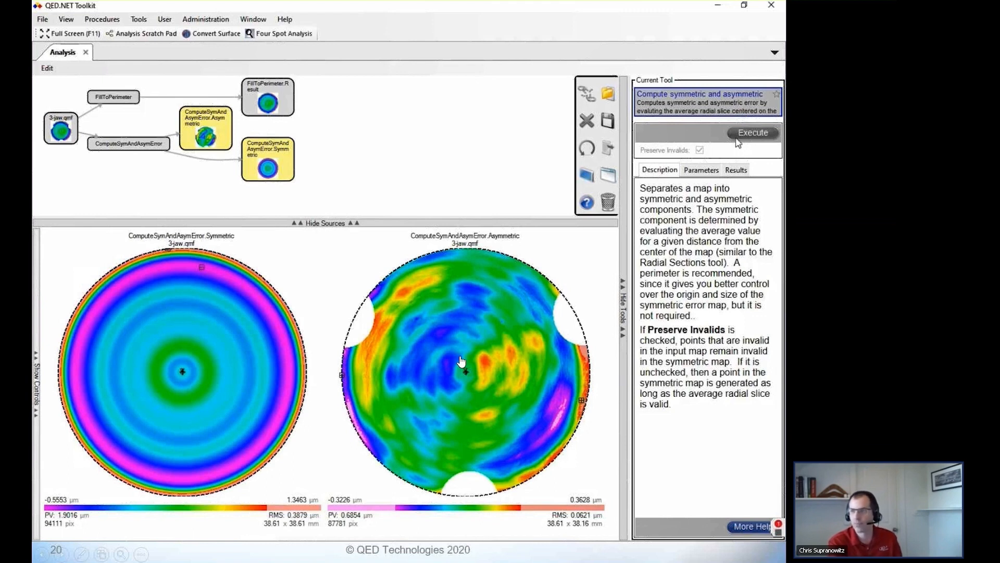
Step: Fill the gaps in the asymmetric error map with the Fill to Perimeter tool
left_click(222, 127)
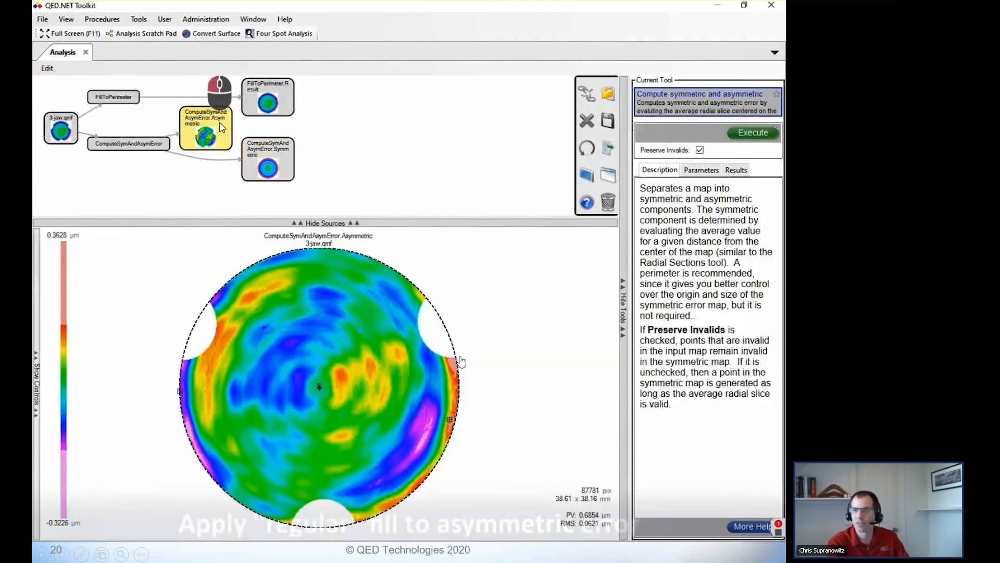
left_click(676, 114)
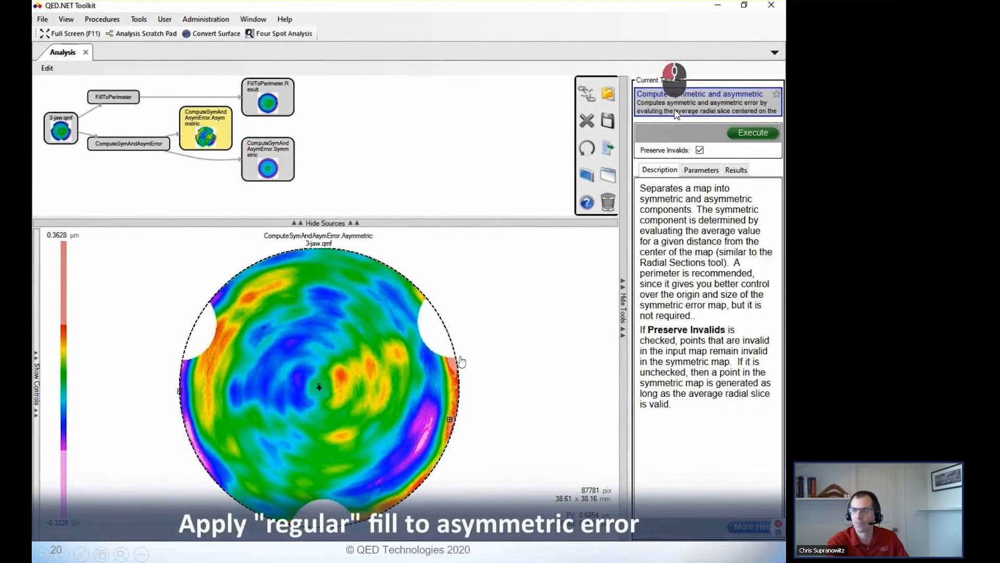
type("fil")
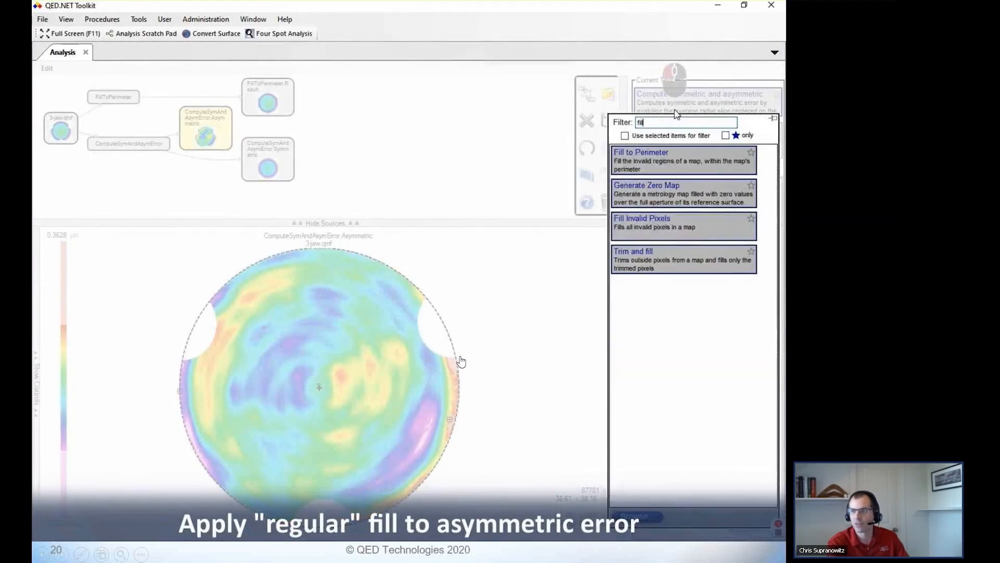
left_click(681, 159)
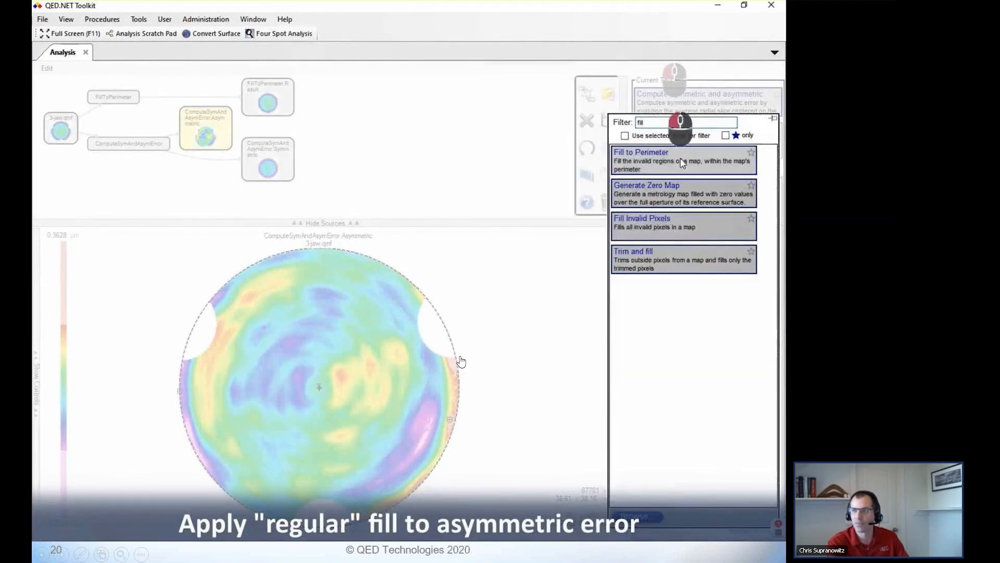
left_click(753, 133)
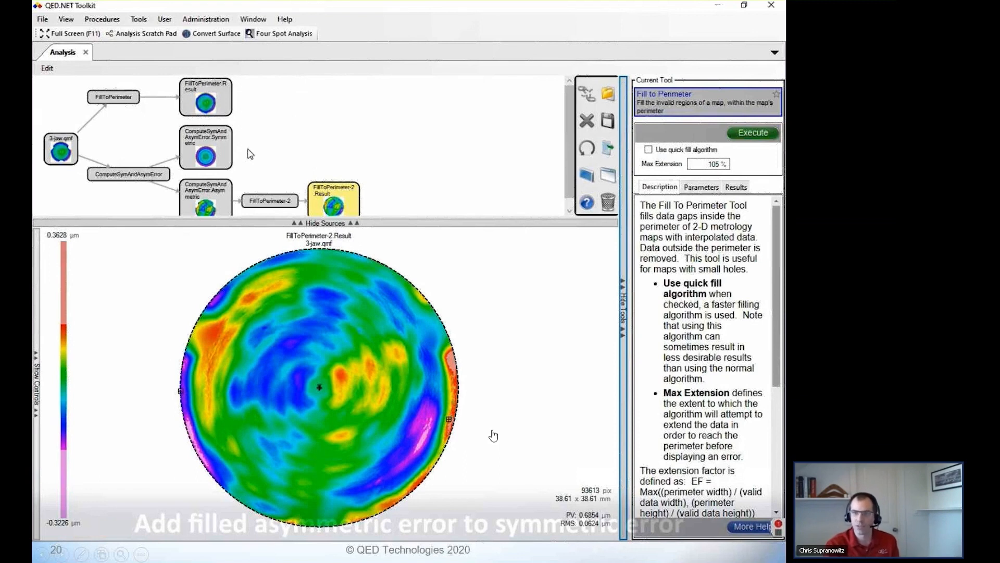
Step: Add the filled asymmetric map and the symmetric error map together with the Sum tool
left_click(217, 155, "ctrl")
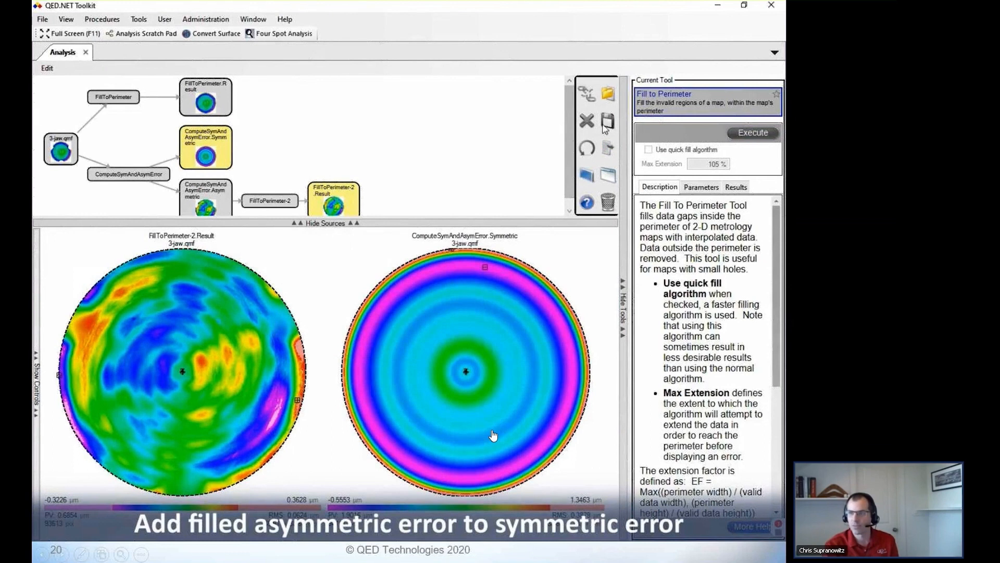
left_click(658, 108)
type("s")
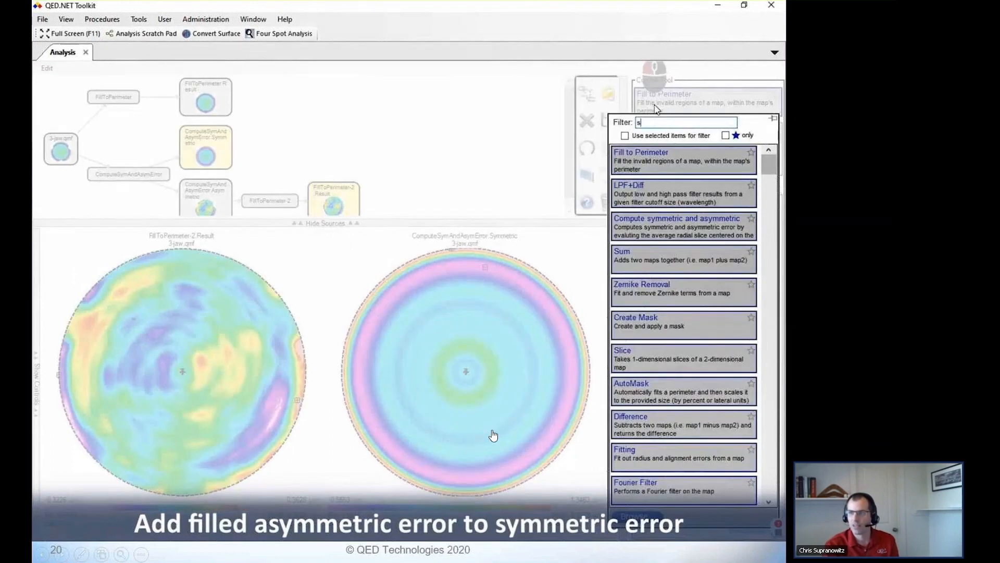
type("um")
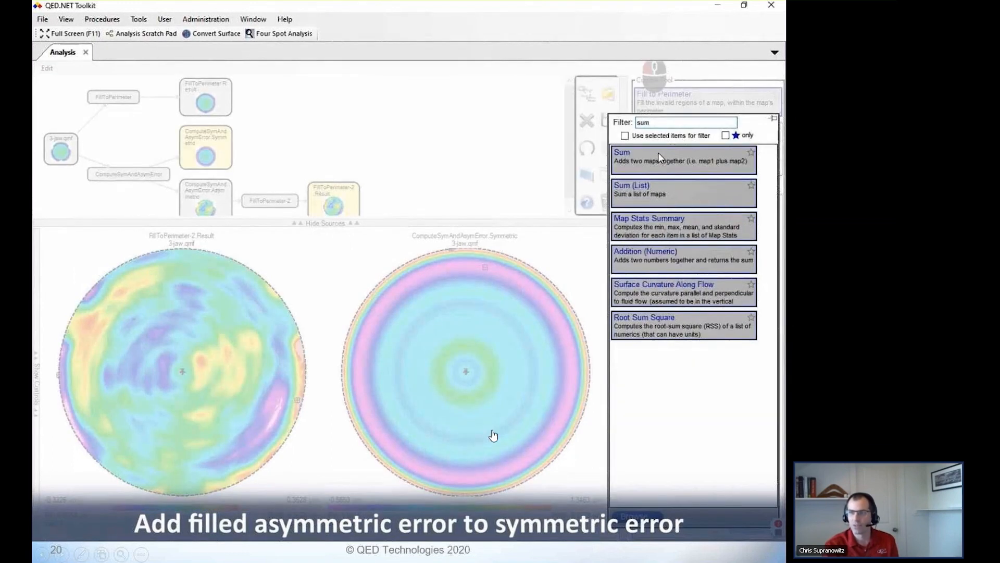
left_click(659, 156)
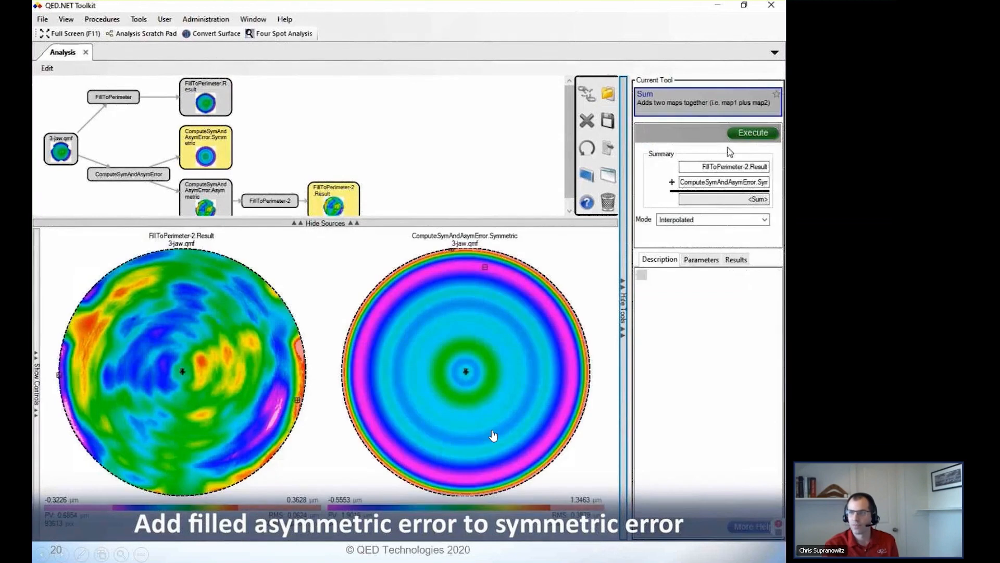
left_click(749, 134)
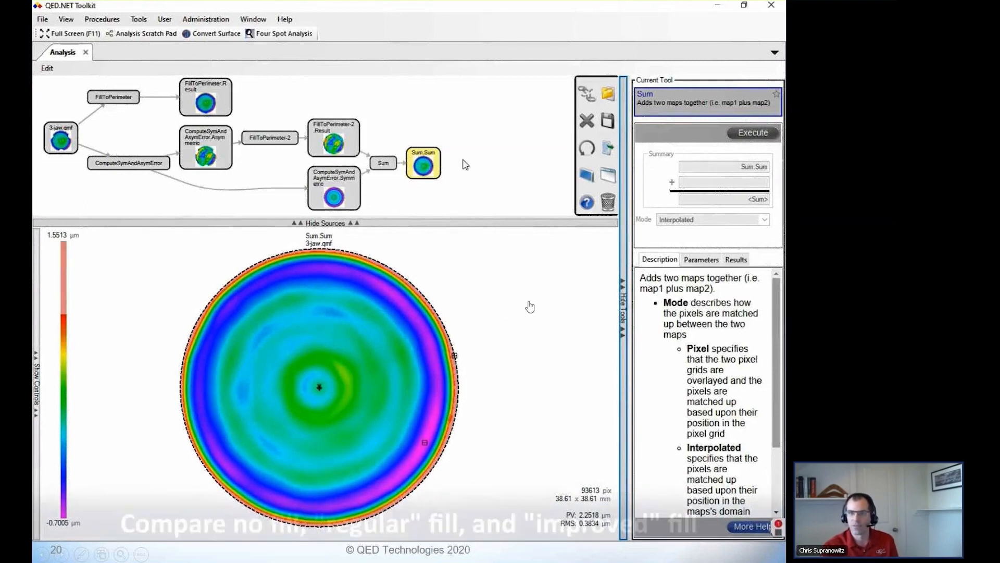
Step: Compare the original 3-jaw.qmf map, the summed map and the first FillToPerimeter result side by side
left_click(66, 140)
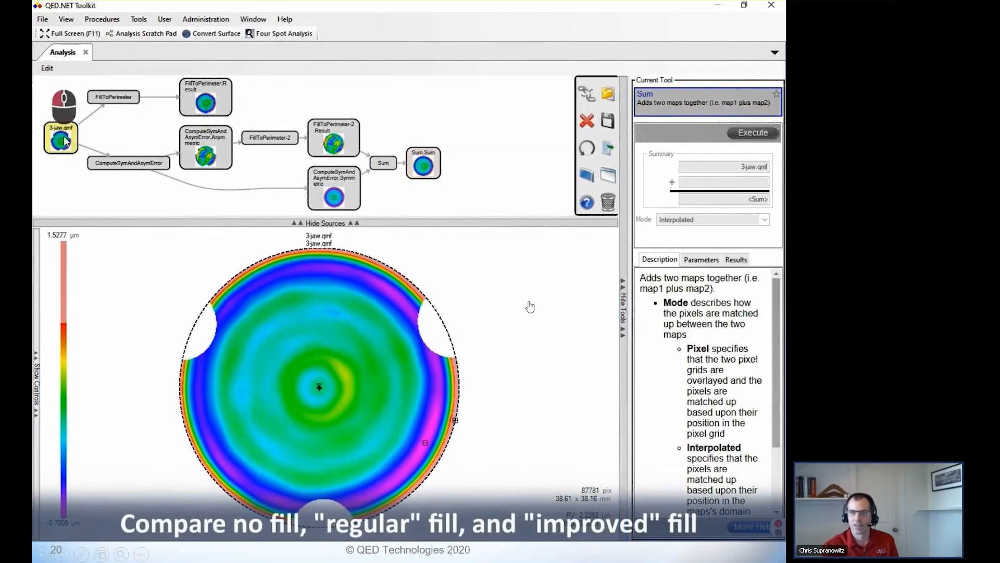
left_click(428, 172, "ctrl")
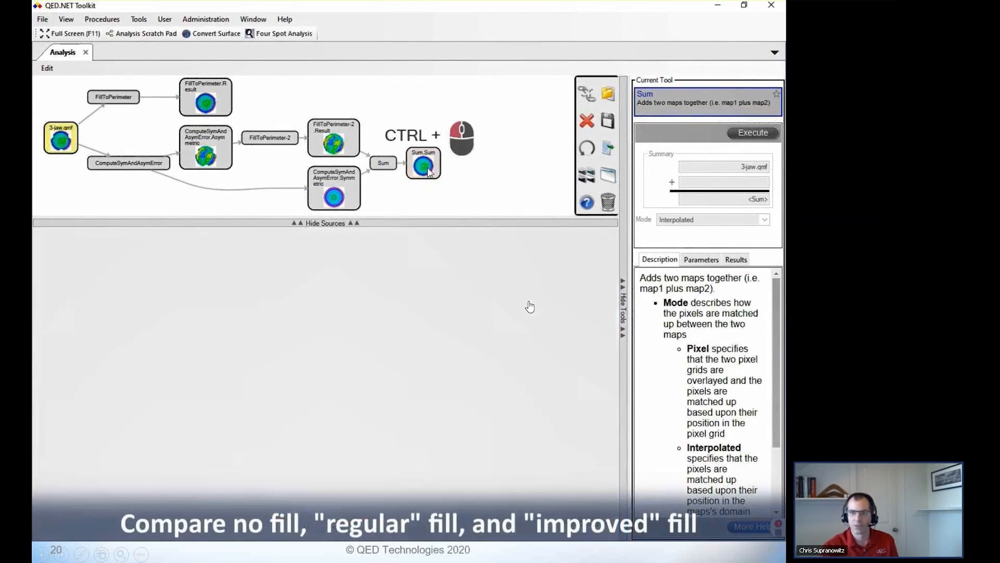
left_click(216, 103, "ctrl")
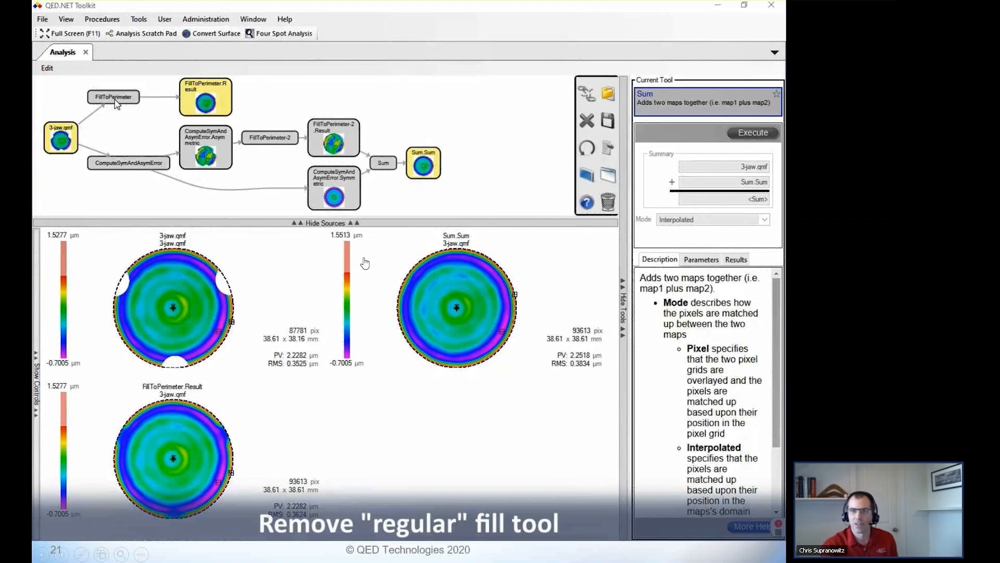
Step: Delete the FillToPerimeter tool applied directly to 3-jaw.qmf and convert the remaining scratchpad to a process diagram
left_click(116, 101)
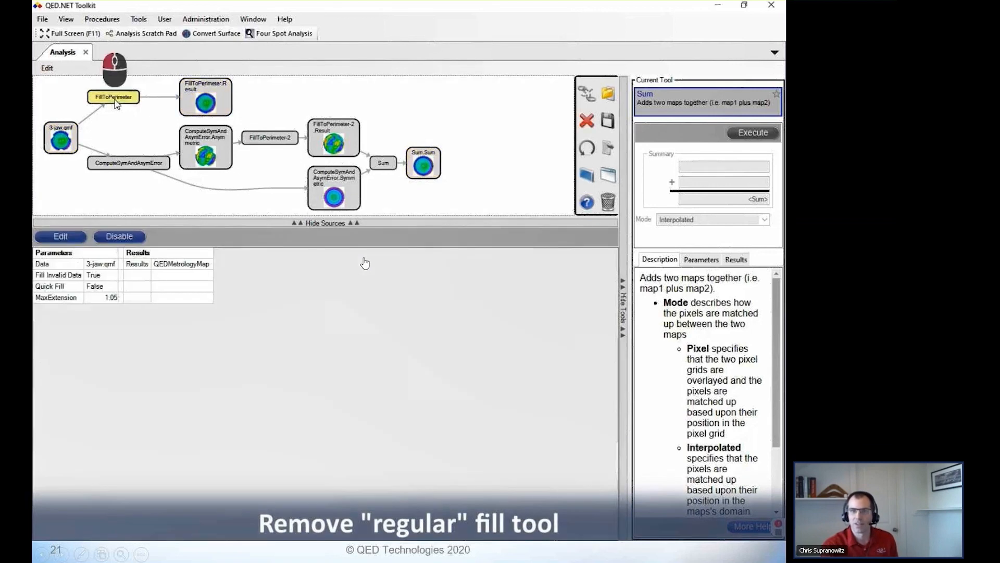
left_click(587, 125)
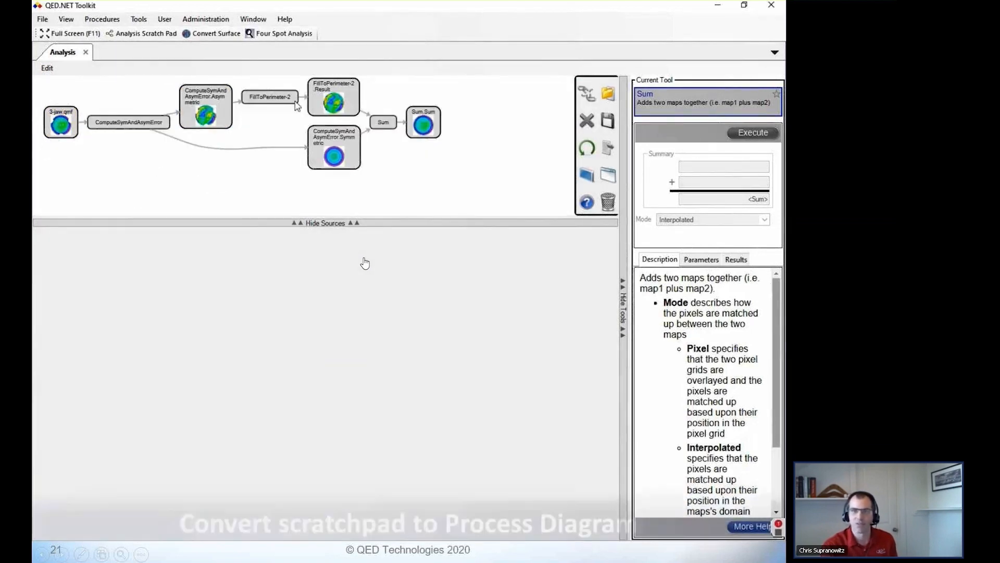
left_click(47, 68)
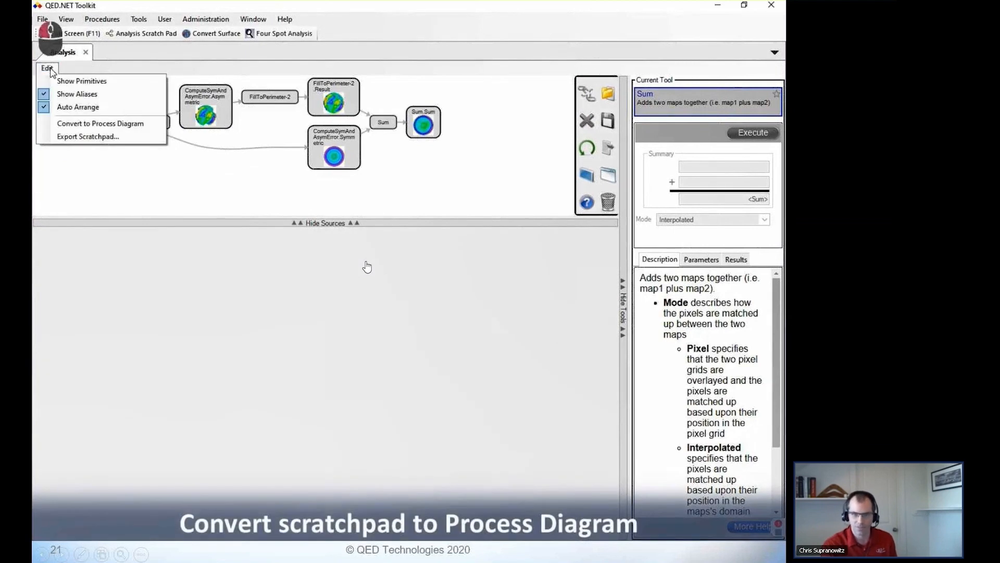
left_click(93, 124)
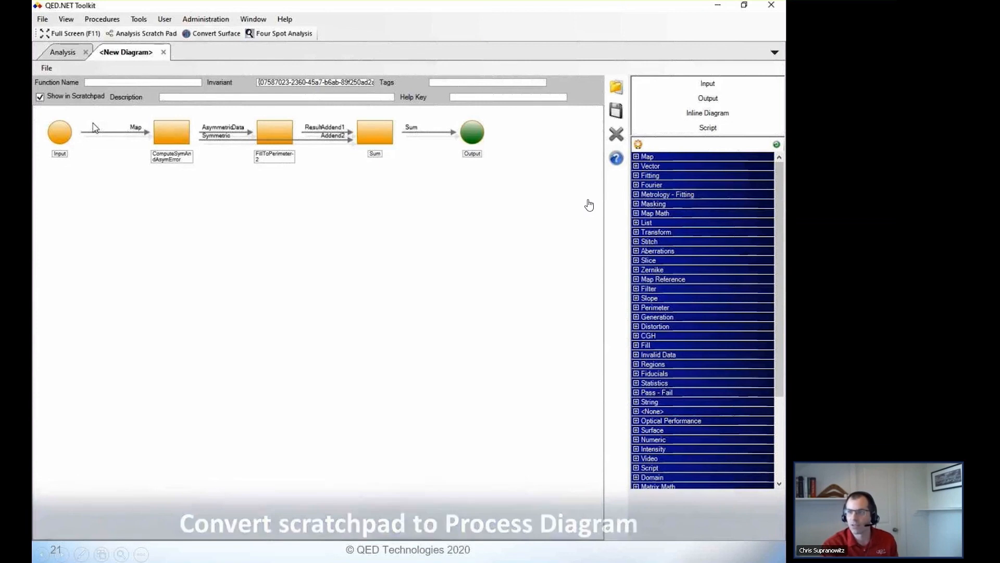
Step: Add a second input below the existing one in the diagram and name it Enabled
left_click(702, 85)
left_click_drag(703, 88, 60, 188)
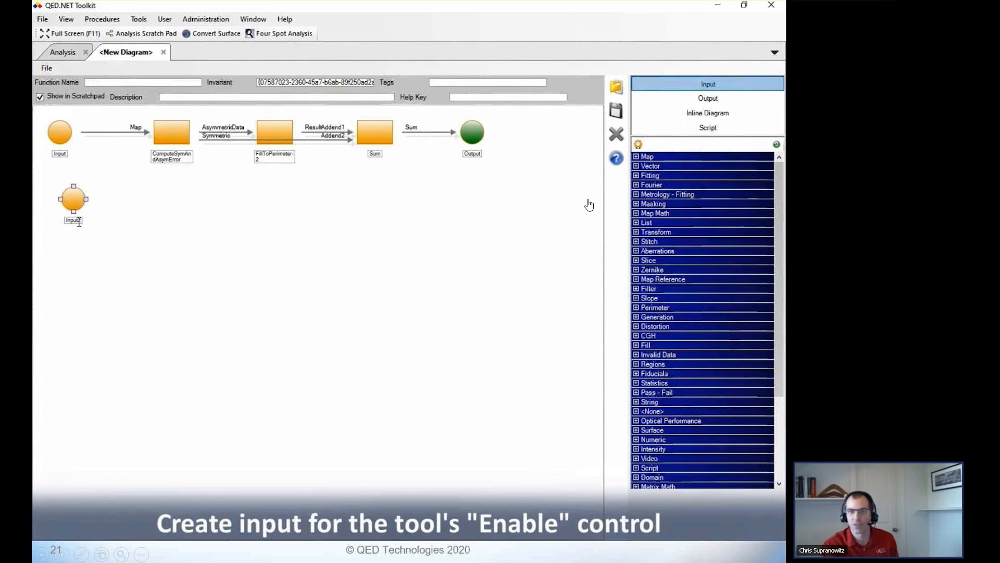
left_click(78, 221)
type("Enabled")
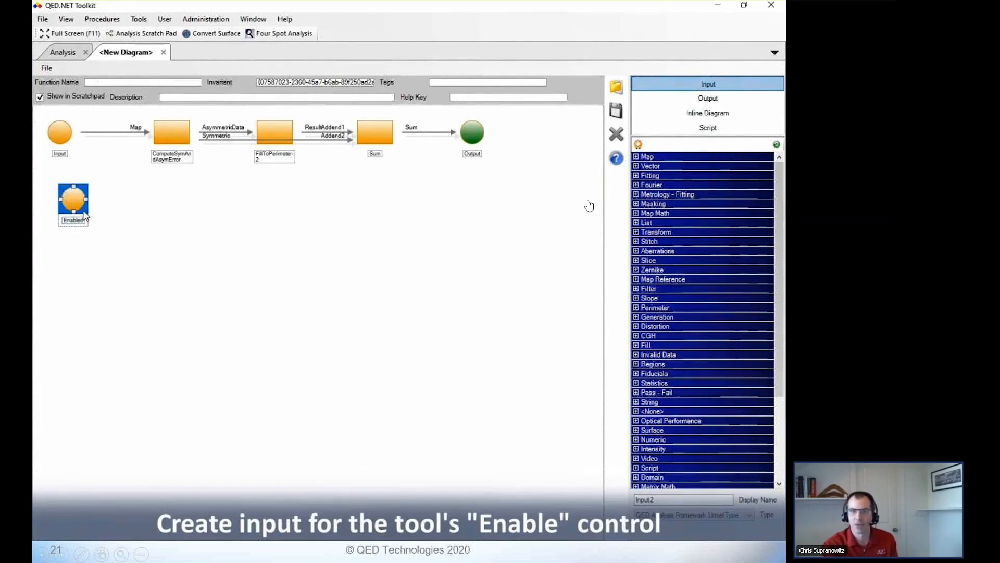
Step: Connect the Enabled input to the Fill Invalid Data parameter of FillToPerimeter-2 and set its Is Enable Flag to True
left_click_drag(84, 198, 258, 136)
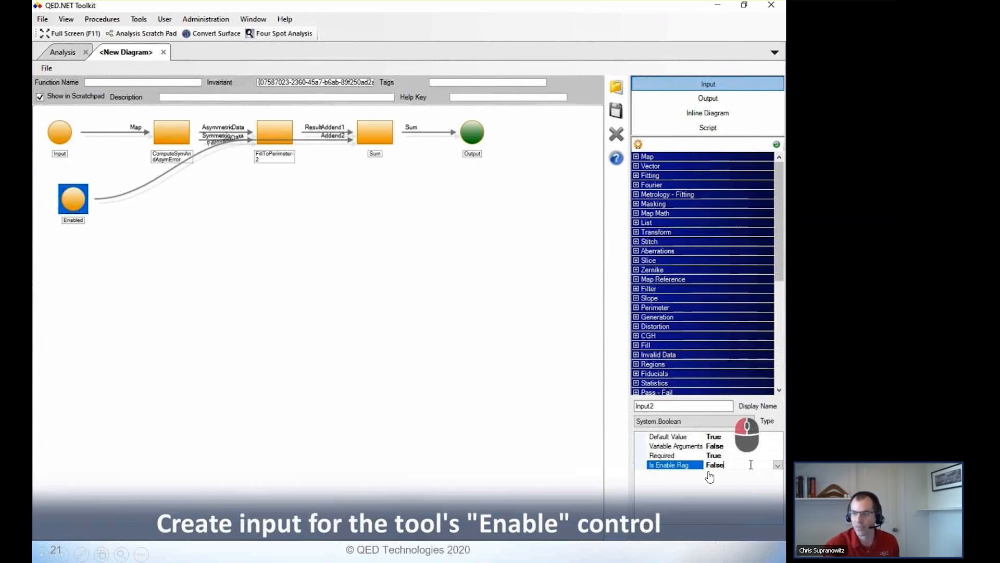
left_click(777, 465)
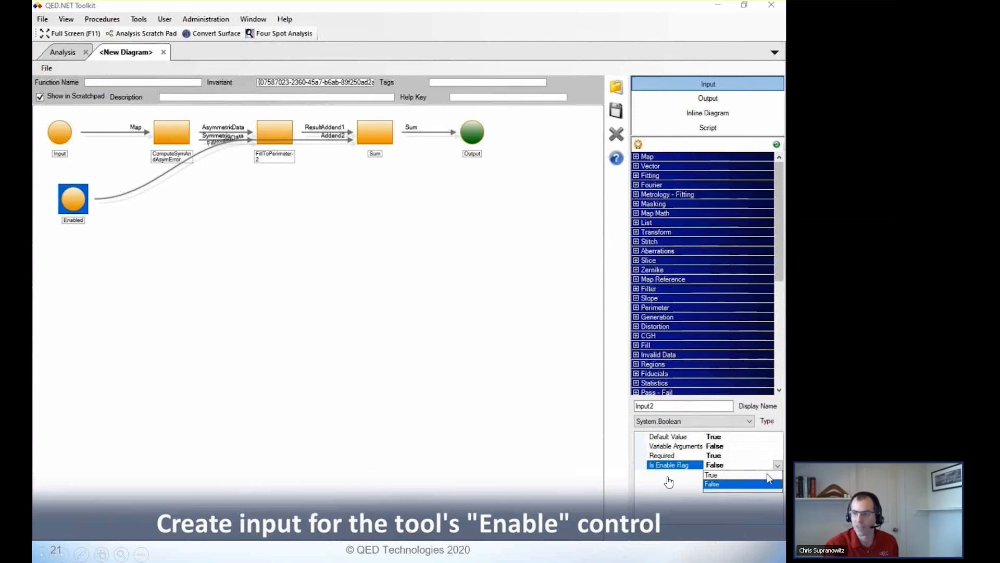
left_click(712, 475)
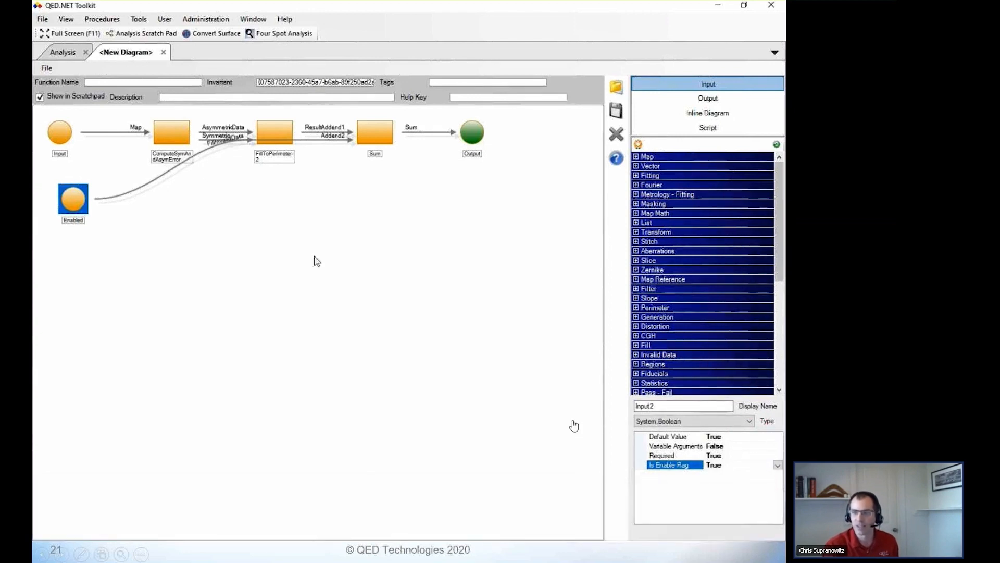
Step: Name the function Robust Fill Tool and set its invariant to RobustFillTool
left_click(117, 82)
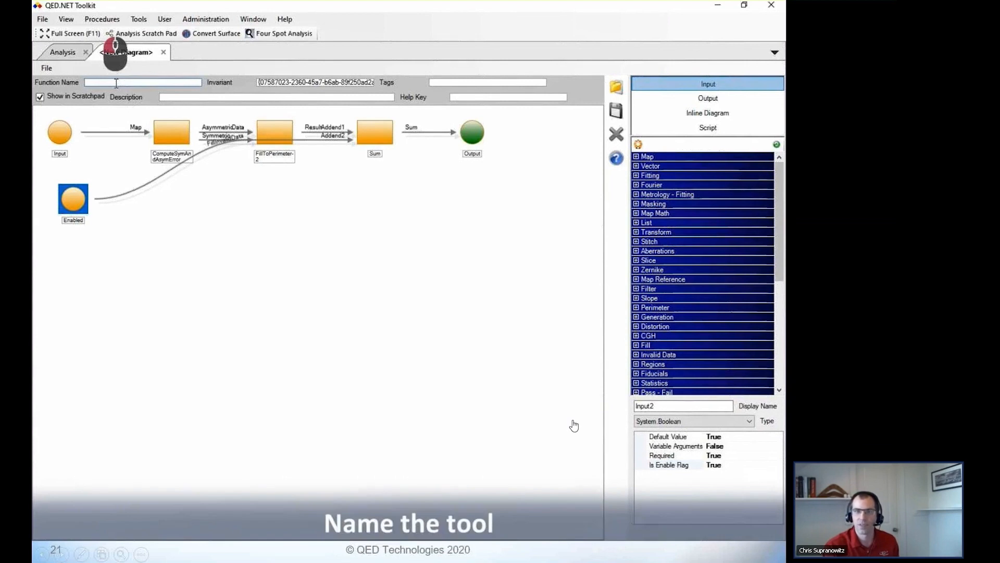
type("Robust Fill Tool")
key("Tab")
type("RobustFillTool")
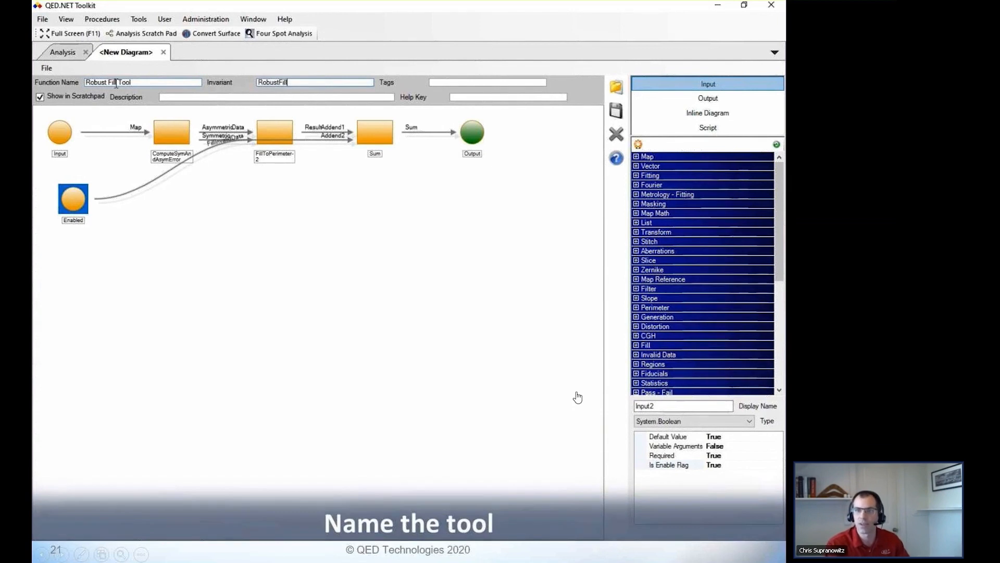
Step: Enter the tool description "Improved fill tool that is especially good at filling high-slope edge regions"
key("Tab")
key("Tab")
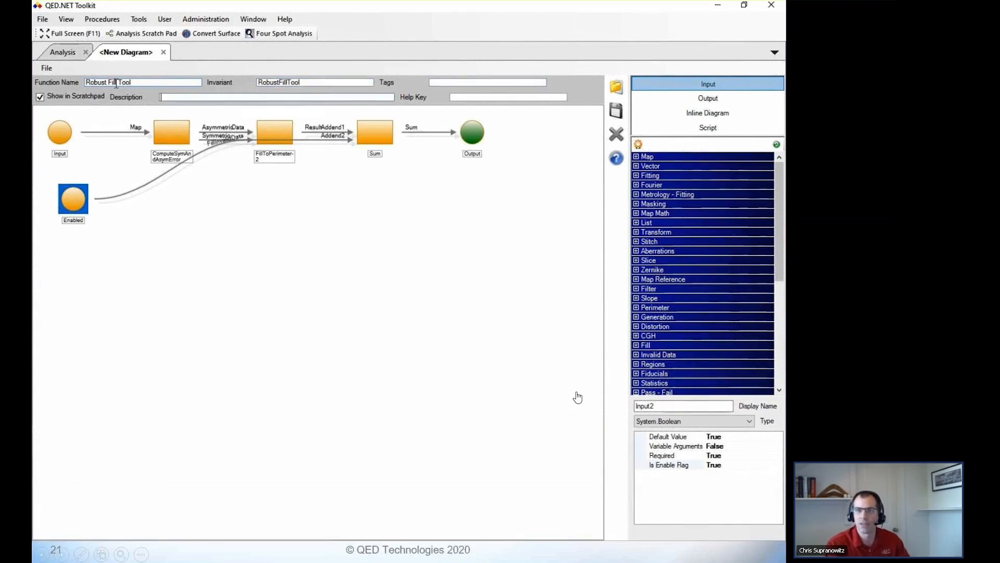
type("Improved")
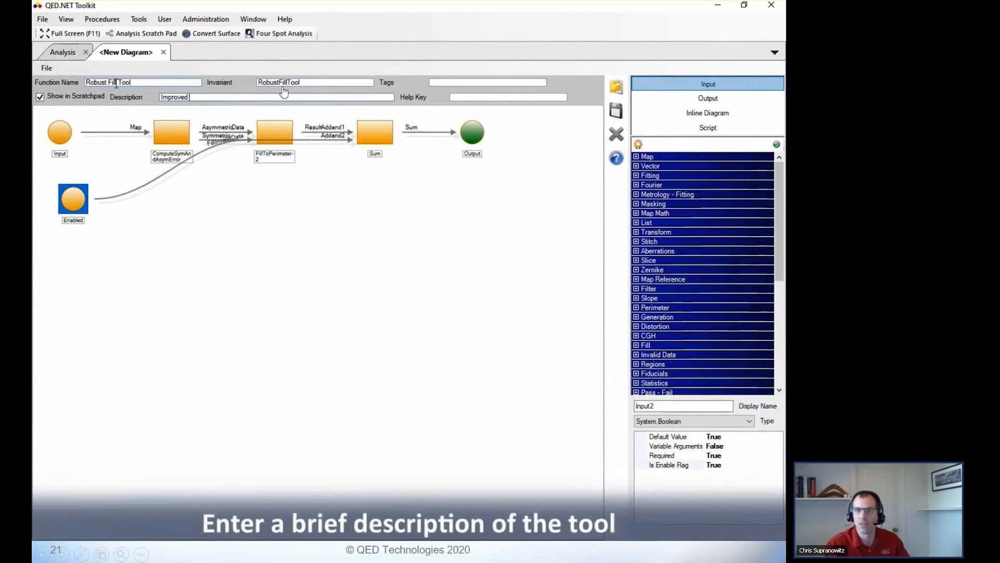
type(" fill tool that is")
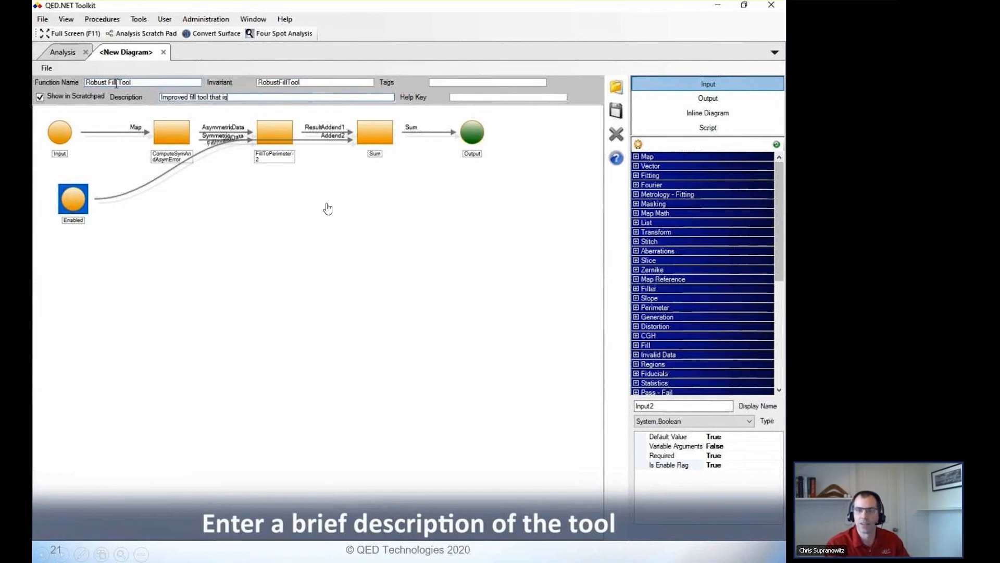
type(" especially go")
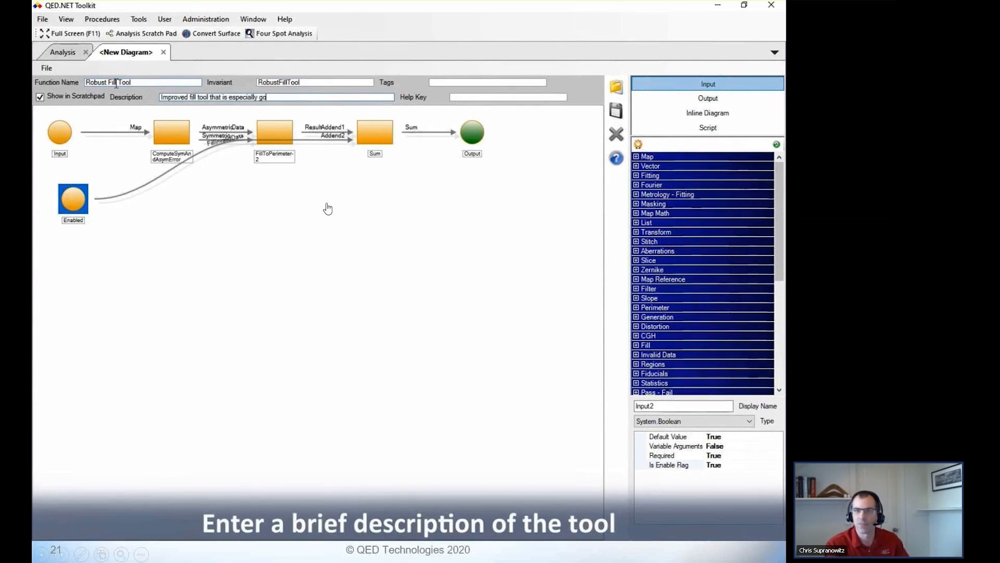
type("od at filling hi")
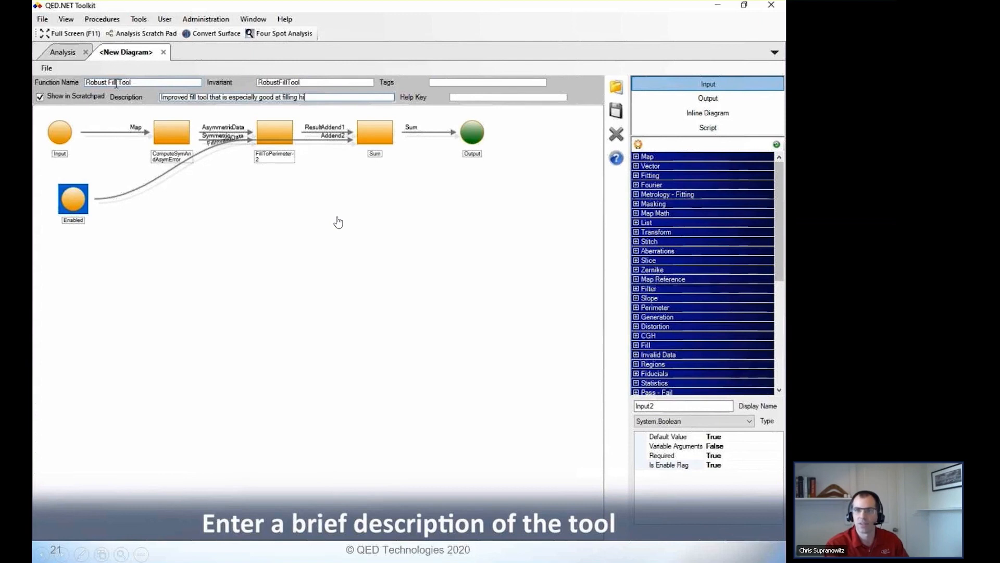
type("gh-slope edge regions")
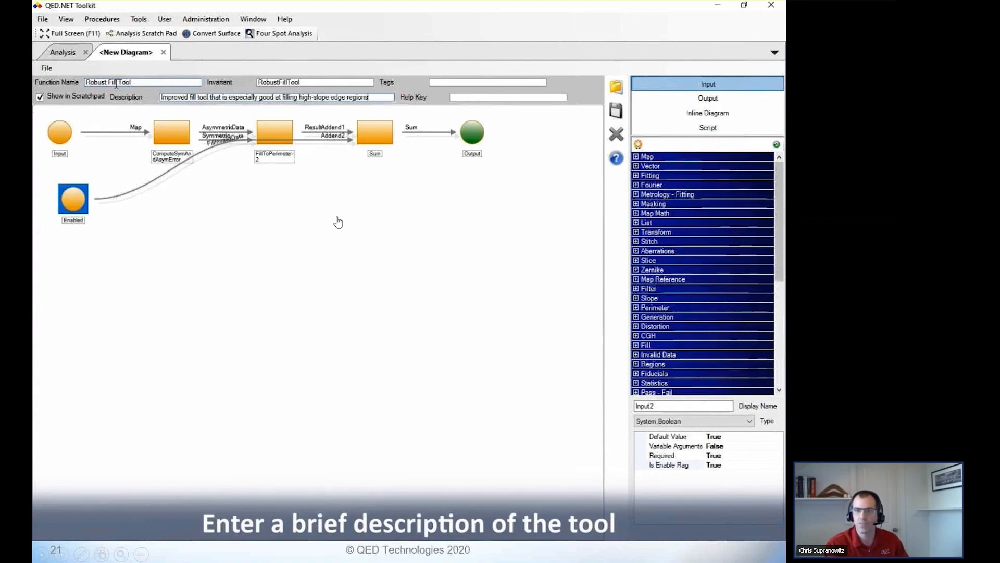
Step: Save the diagram as RobustFillTool in the QEDApp\Scripts folder as a QED process diagram file
double_click(277, 82)
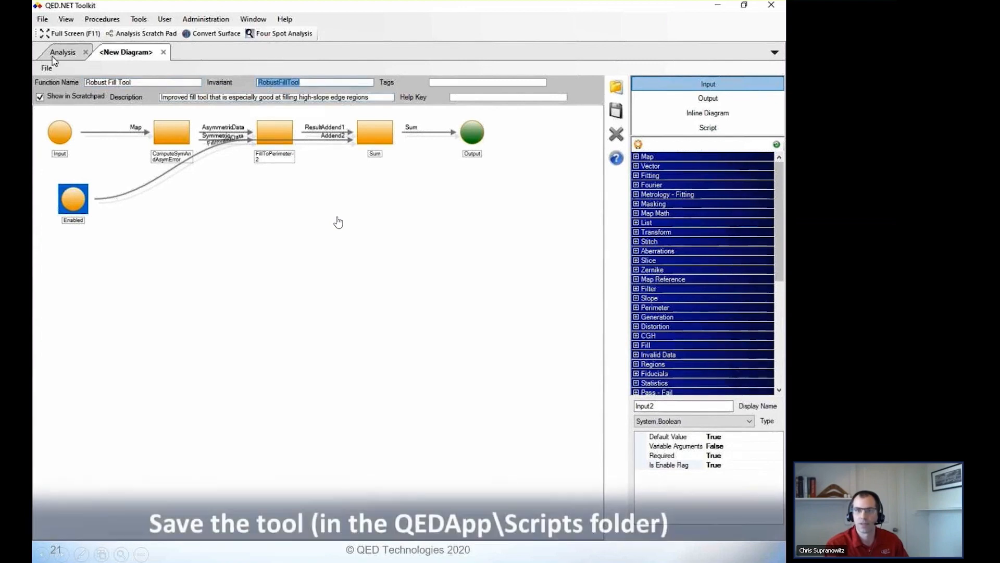
left_click(46, 68)
left_click(77, 107)
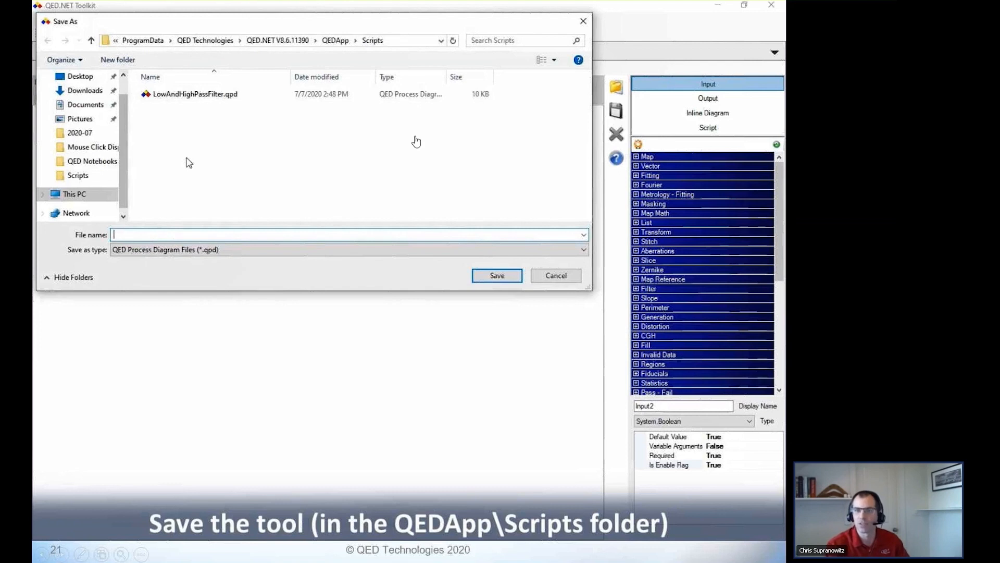
type("RobustFillTool")
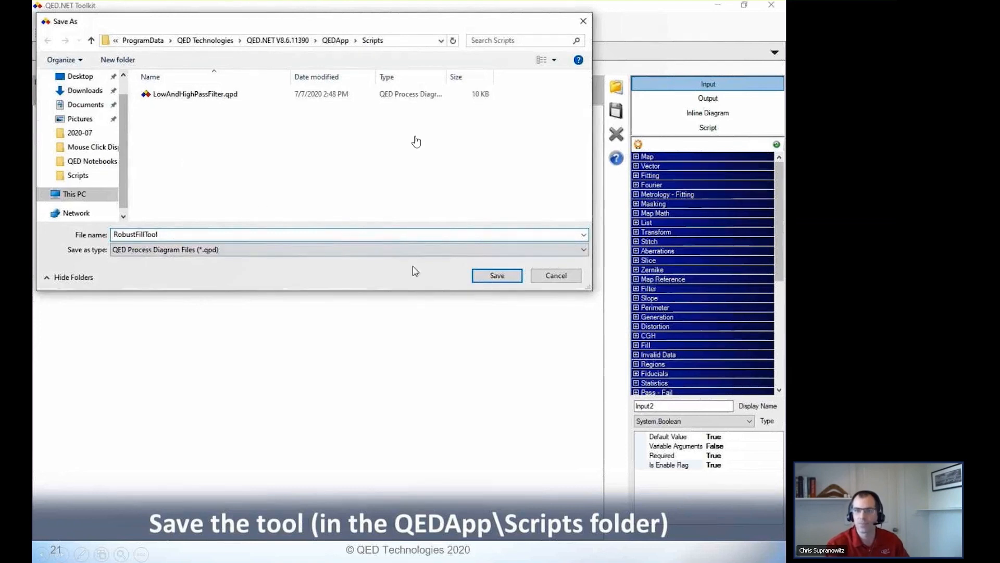
left_click(490, 279)
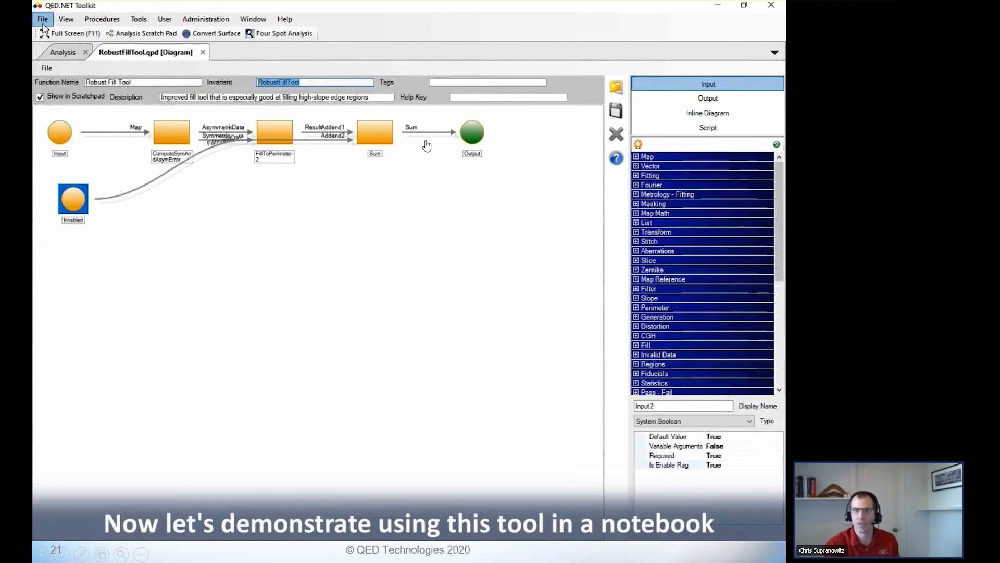
Step: Open the existing notebook DefaultSingleMapProcess.qan from the QED Notebooks folder
left_click(42, 20)
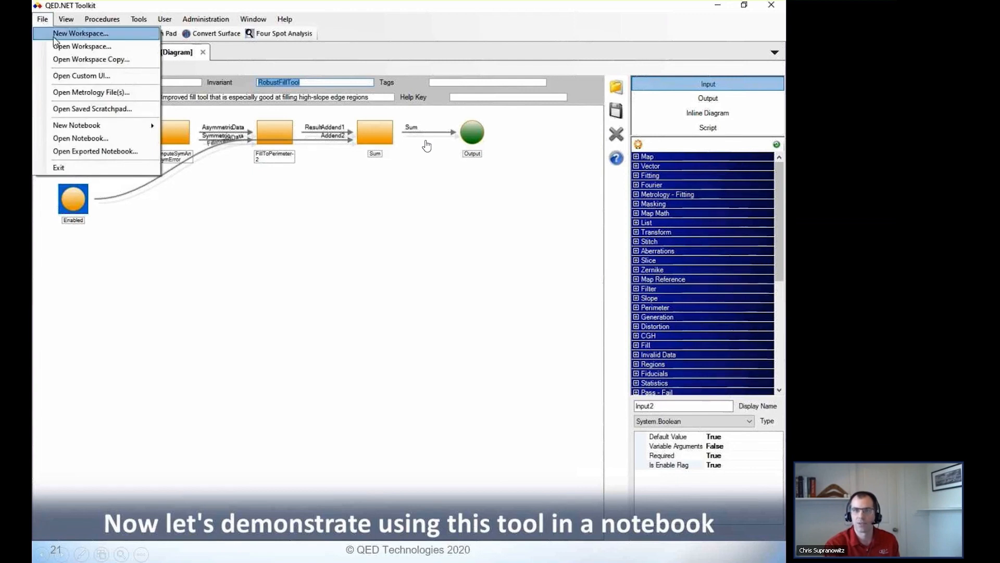
left_click(91, 138)
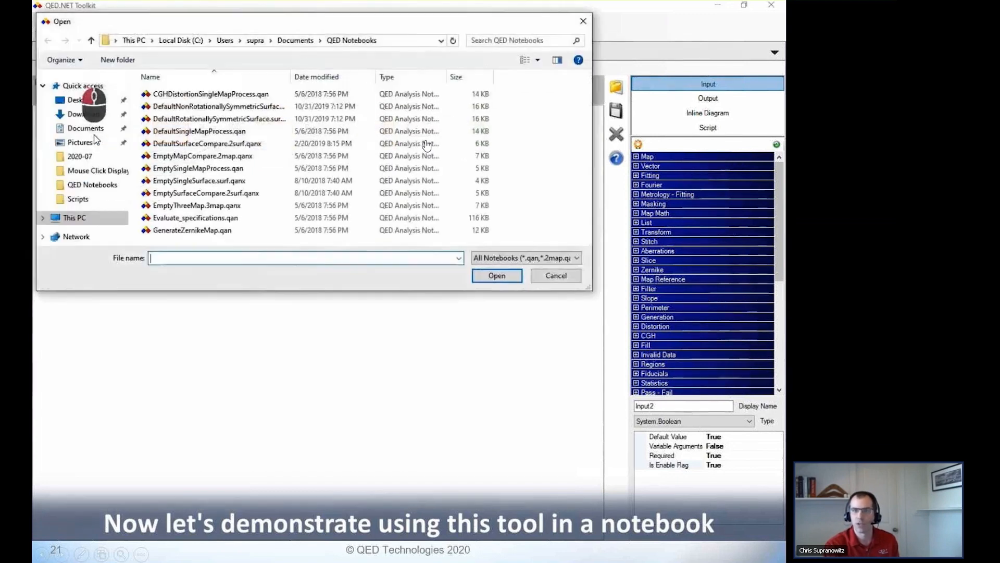
left_click(150, 133)
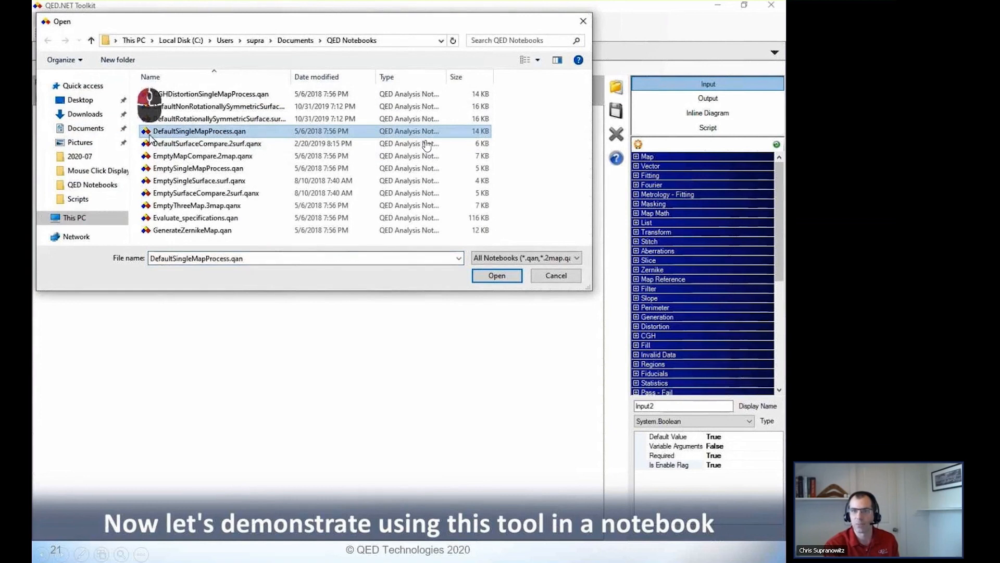
left_click(474, 276)
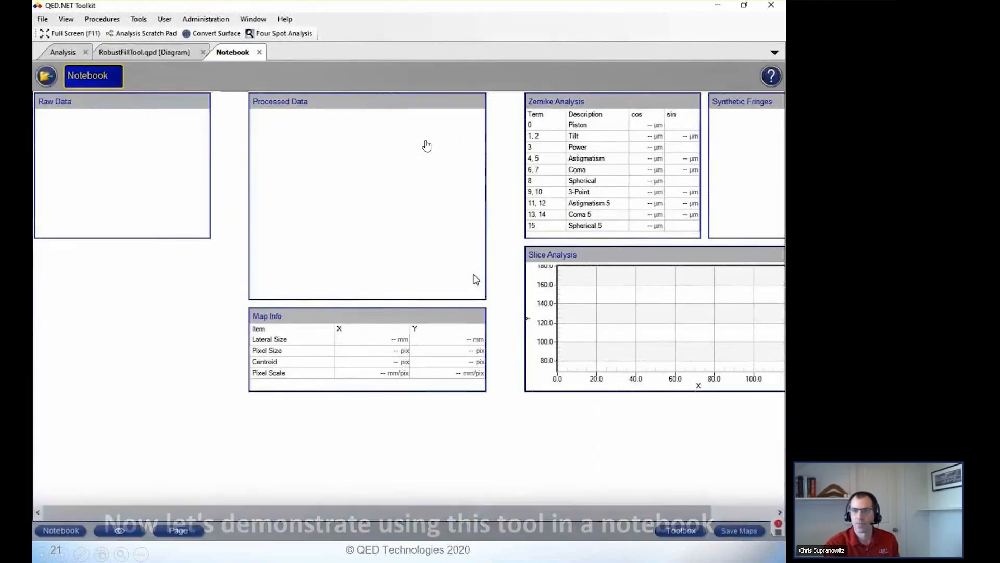
Step: Load the metrology file 3-jaw.qmf into the notebook
left_click(47, 77)
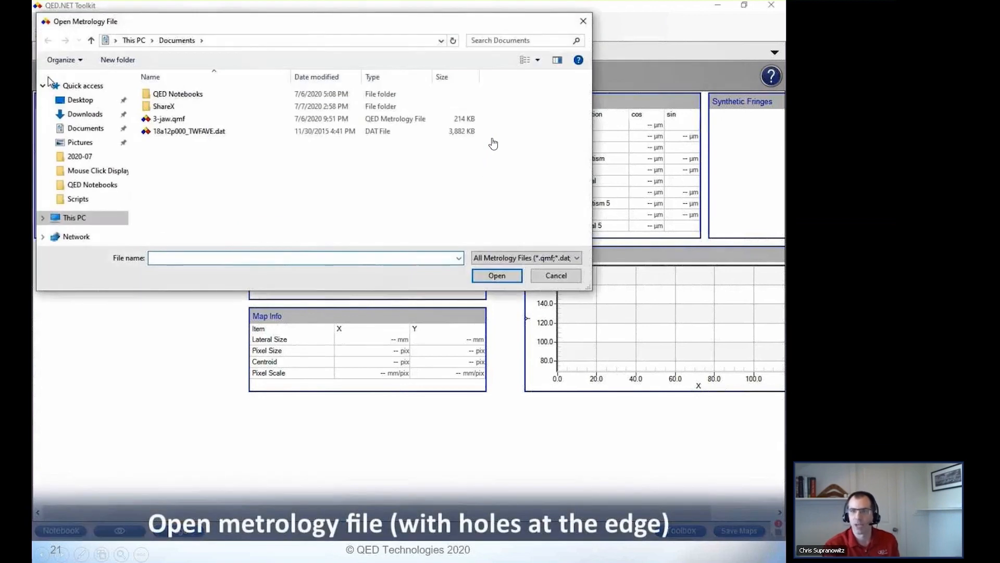
left_click(162, 119)
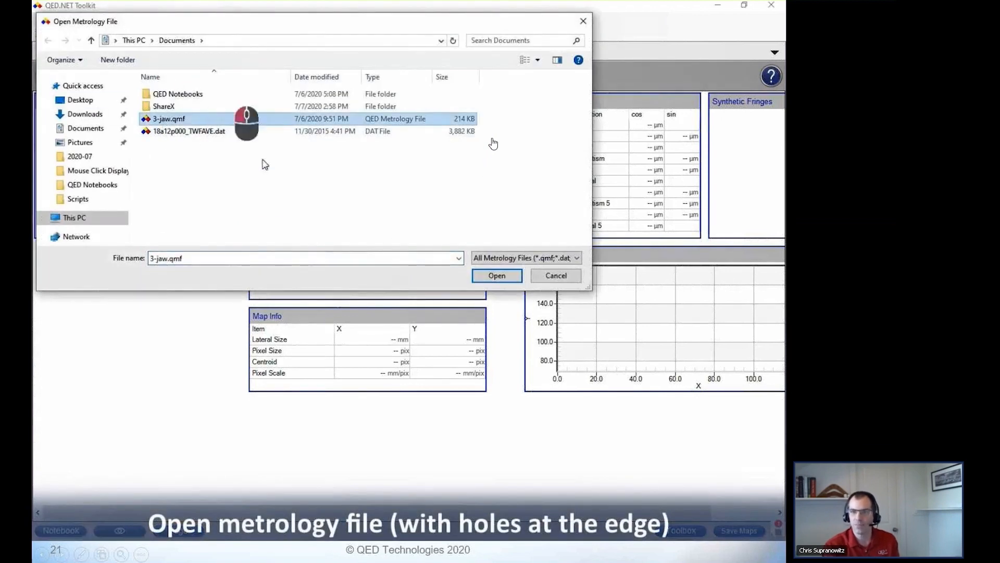
left_click(492, 278)
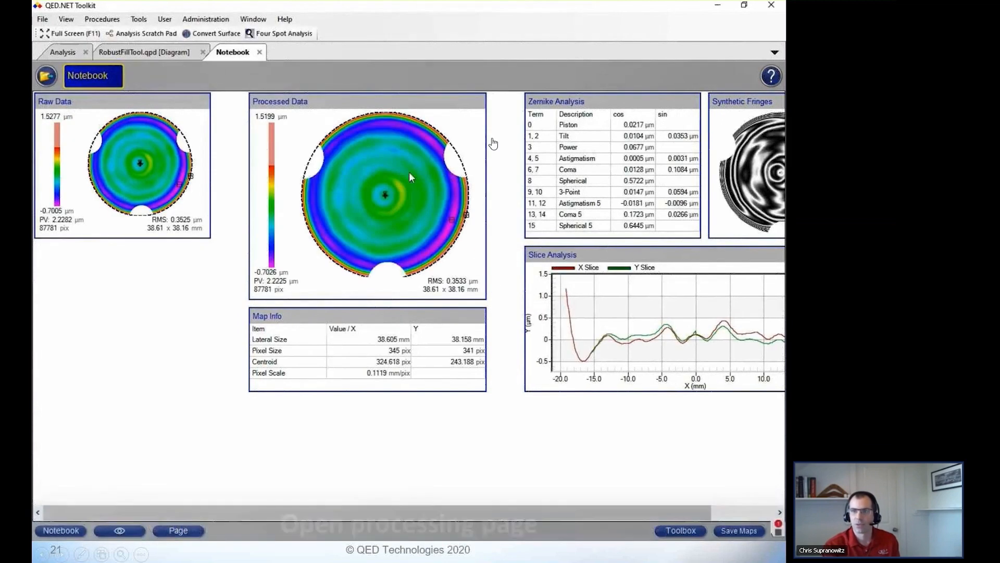
Step: Open the notebook's Processed Data page and enable the Fill Invalid Data tool
left_click(383, 102)
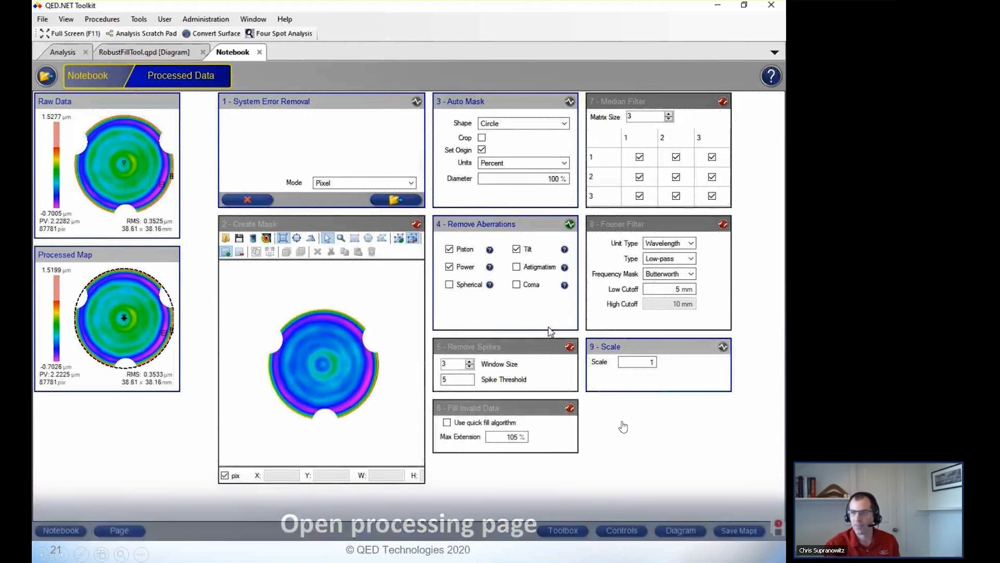
left_click(571, 408)
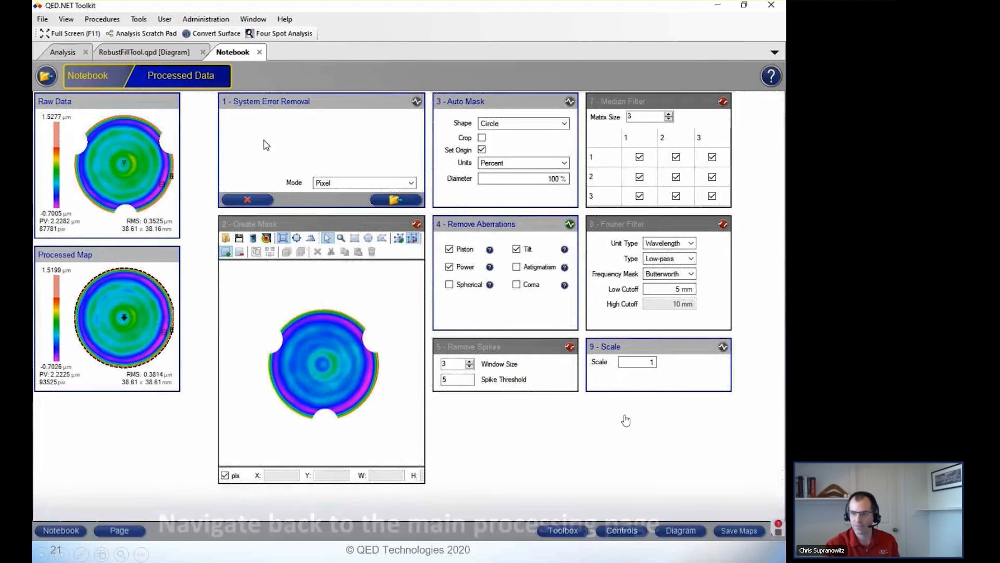
Step: Show the Robust Fill Tool control on the processing page, resize it and place it directly below Remove Spikes
left_click(638, 529)
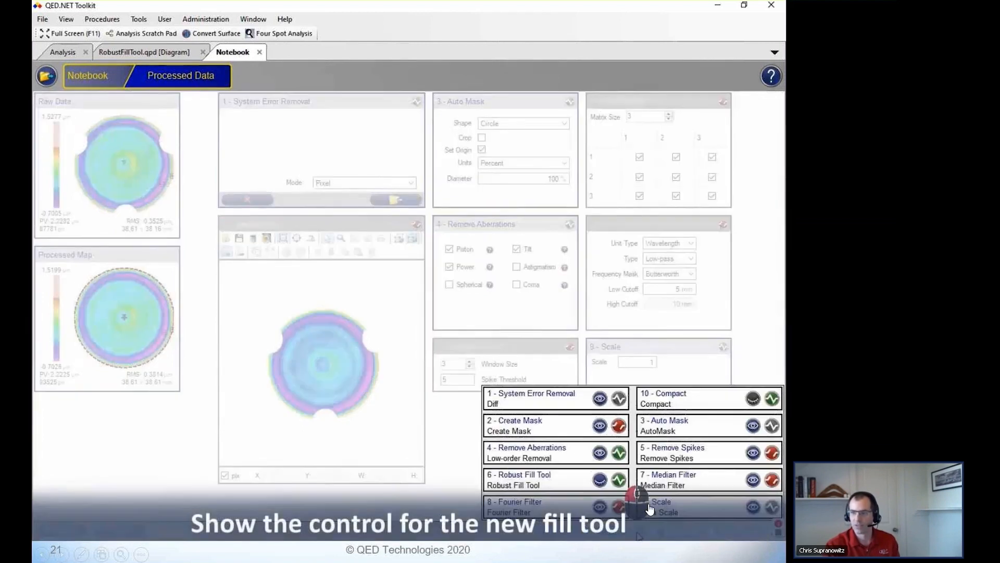
left_click(599, 480)
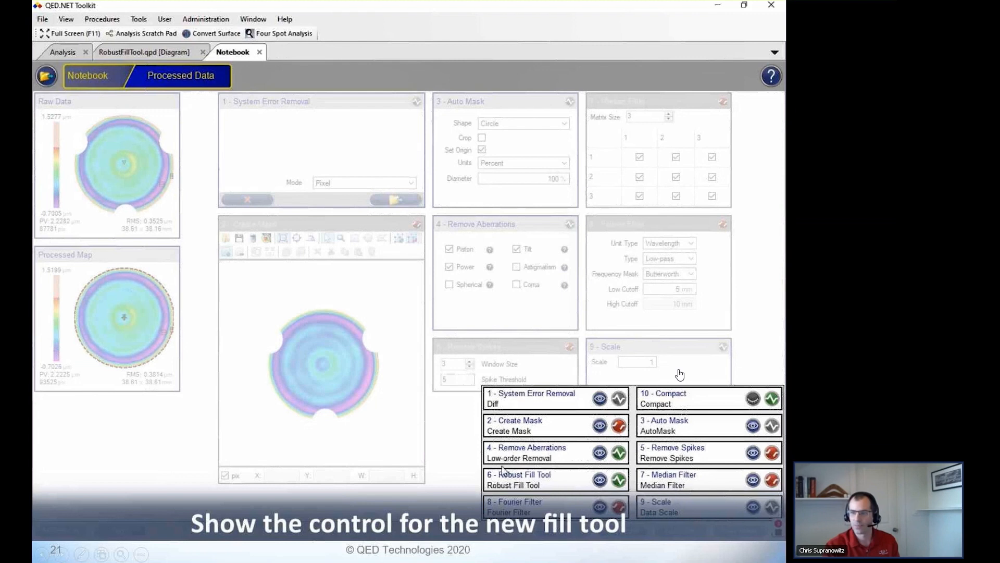
left_click(461, 452)
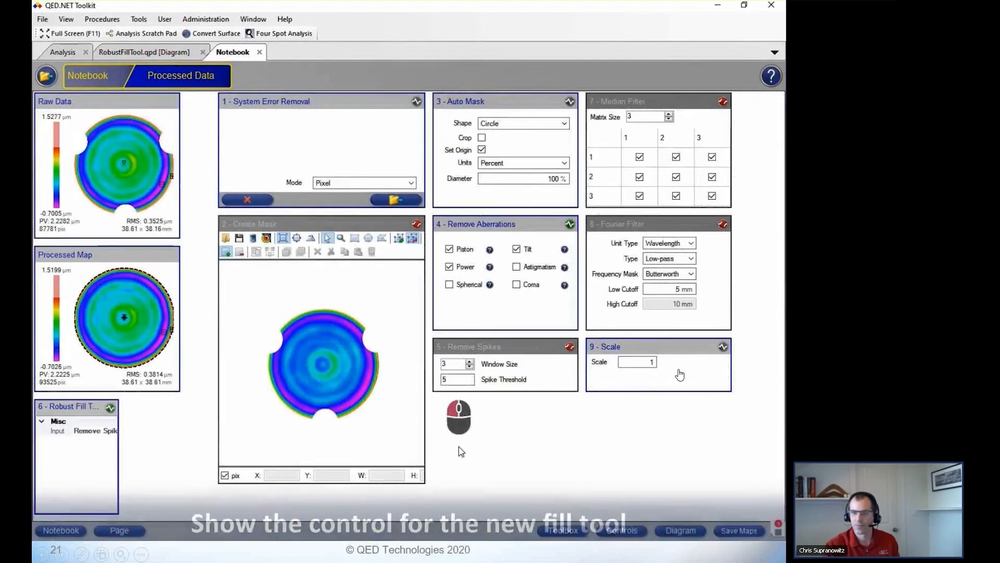
left_click_drag(118, 516, 182, 472)
left_click_drag(136, 412, 569, 417)
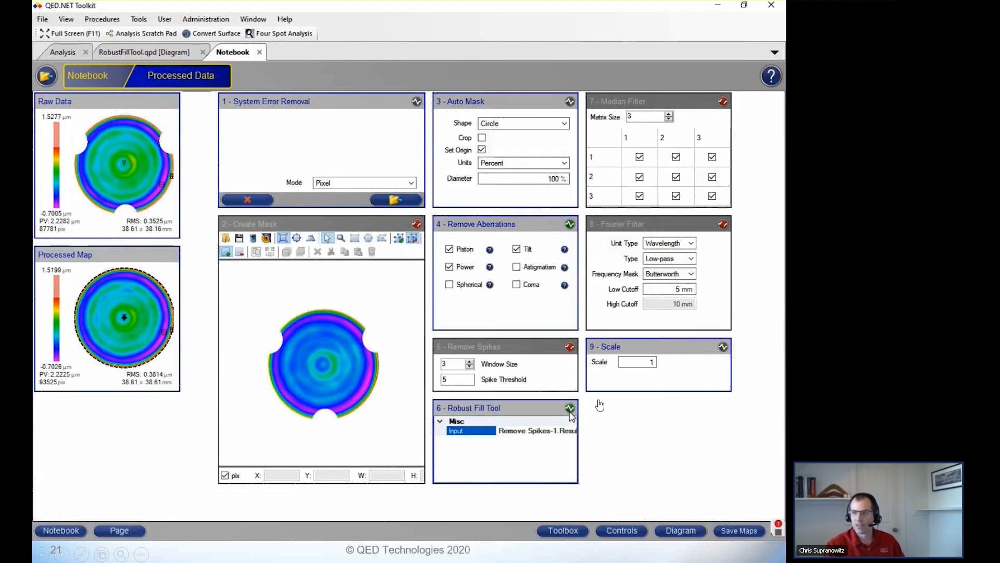
Step: Disable the Robust Fill Tool and enable it again to compare the processed map with and without filling
left_click(570, 408)
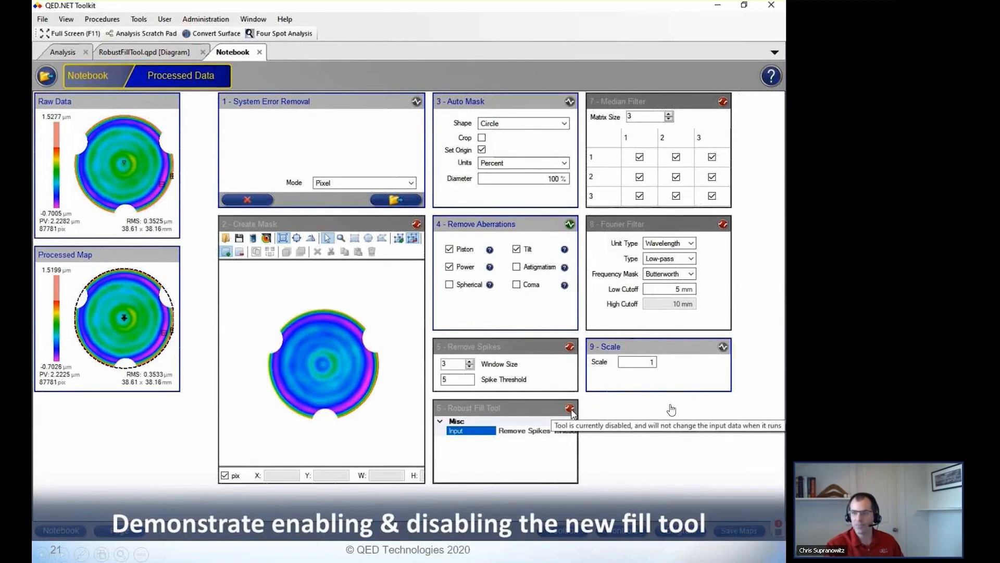
left_click(571, 409)
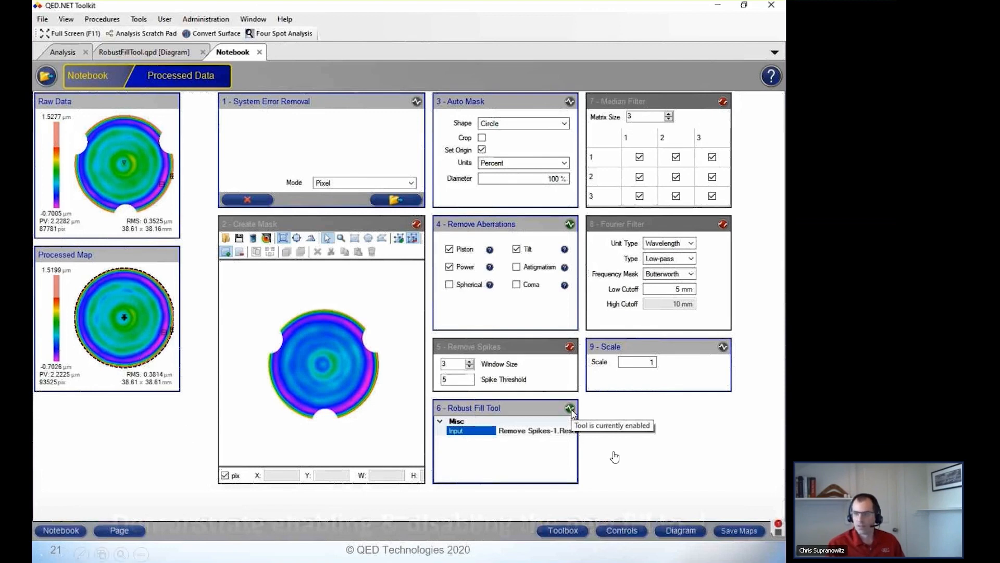
left_click(634, 463)
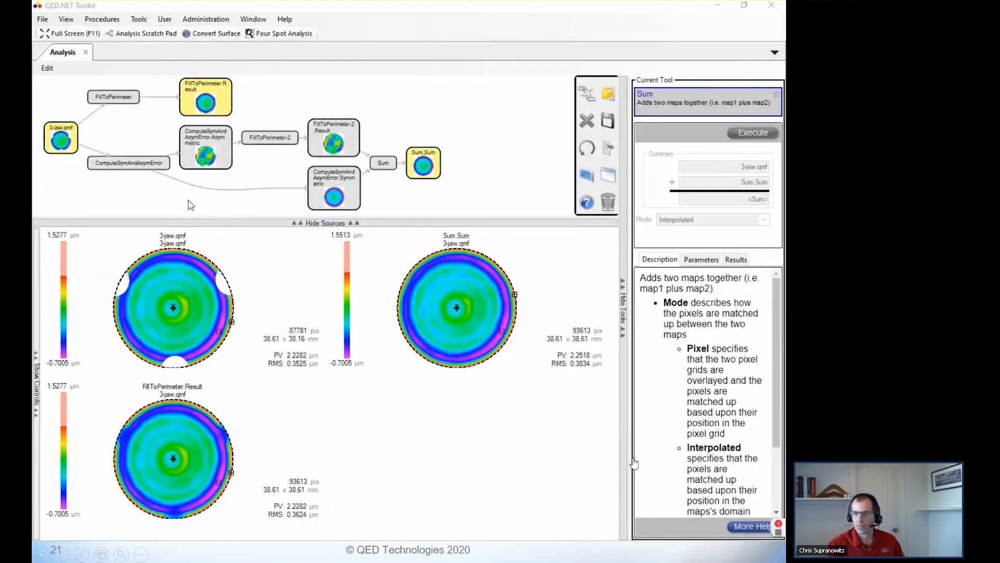
left_click(634, 463)
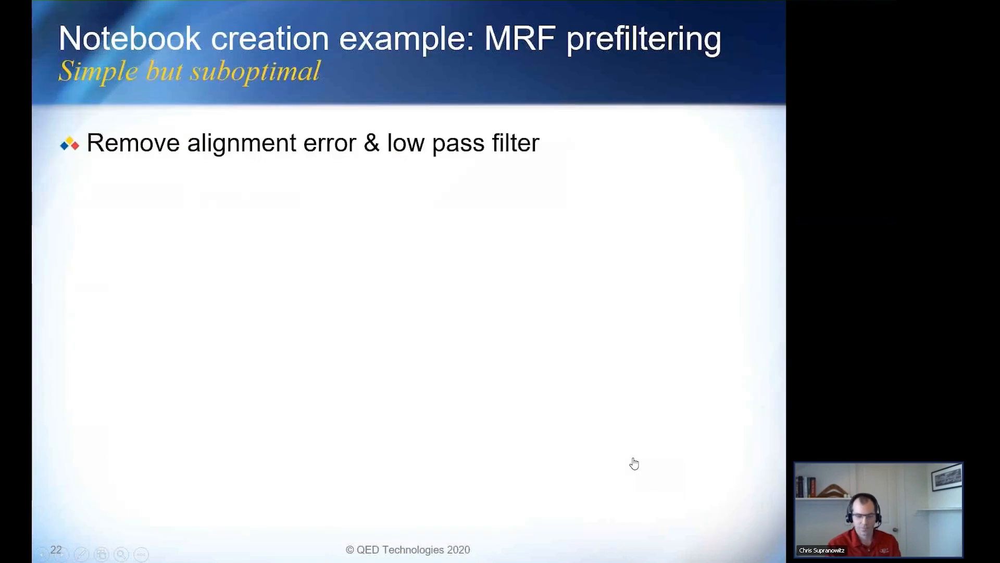
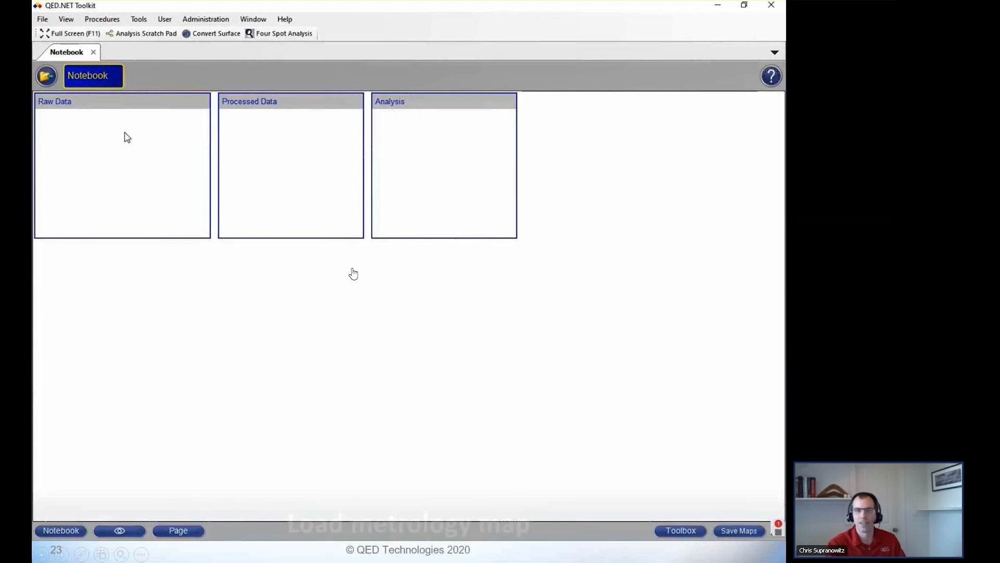
Step: Load the metrology map FilterExampleMap.qmf into the new notebook and open its Processed Data page
left_click(50, 79)
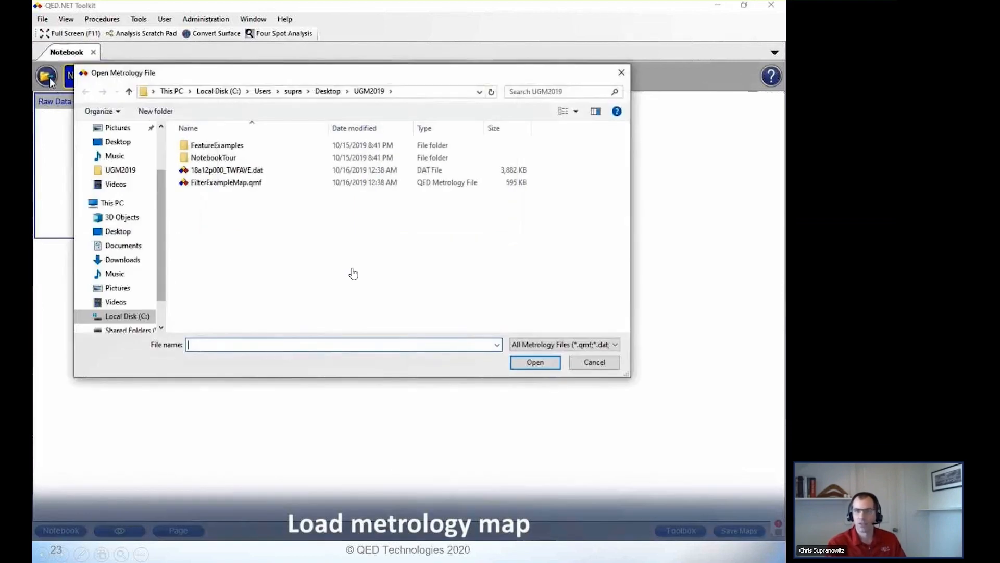
double_click(216, 184)
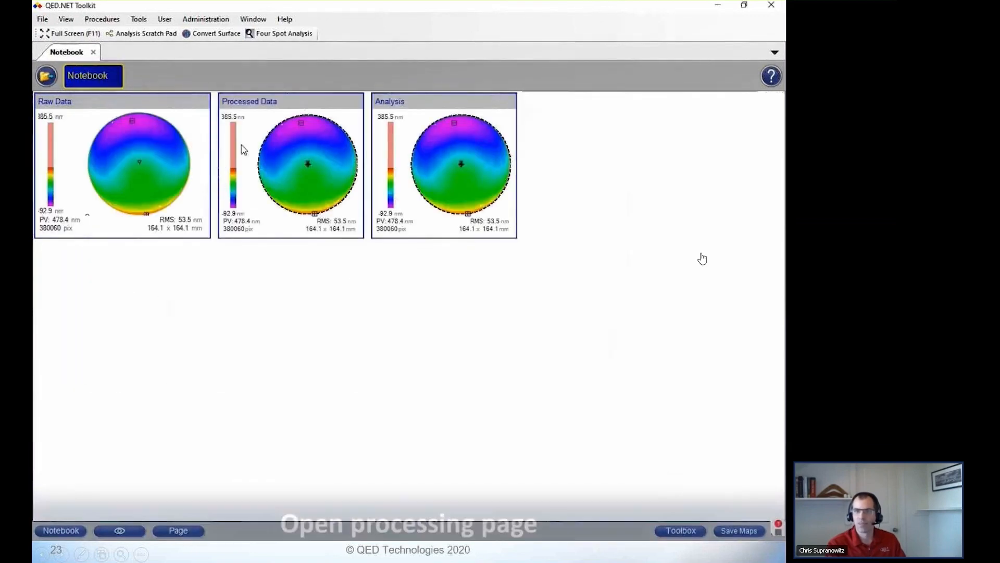
left_click(261, 104)
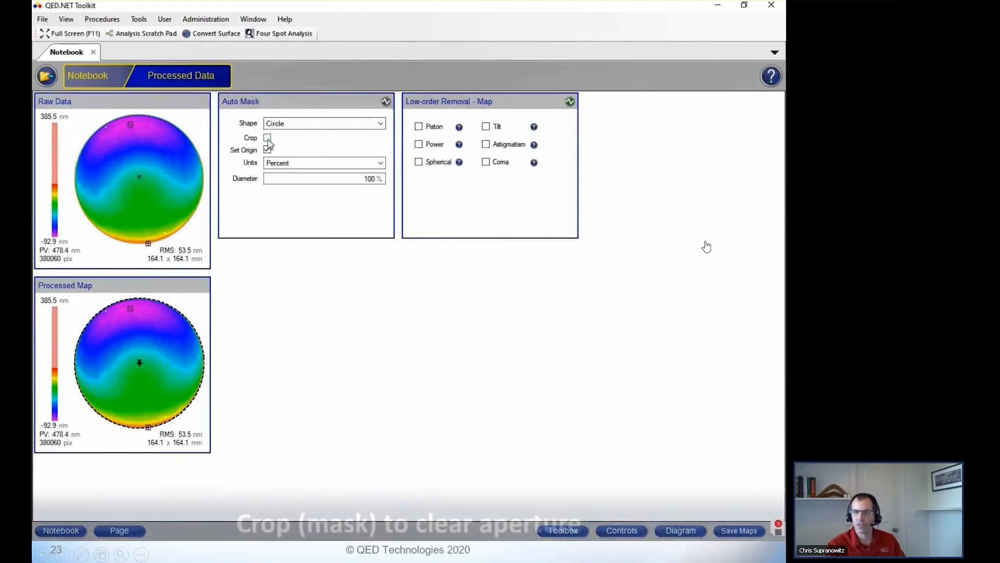
Step: Turn on cropping in the circular Auto Mask, with lateral units and a 150 mm diameter
left_click(268, 138)
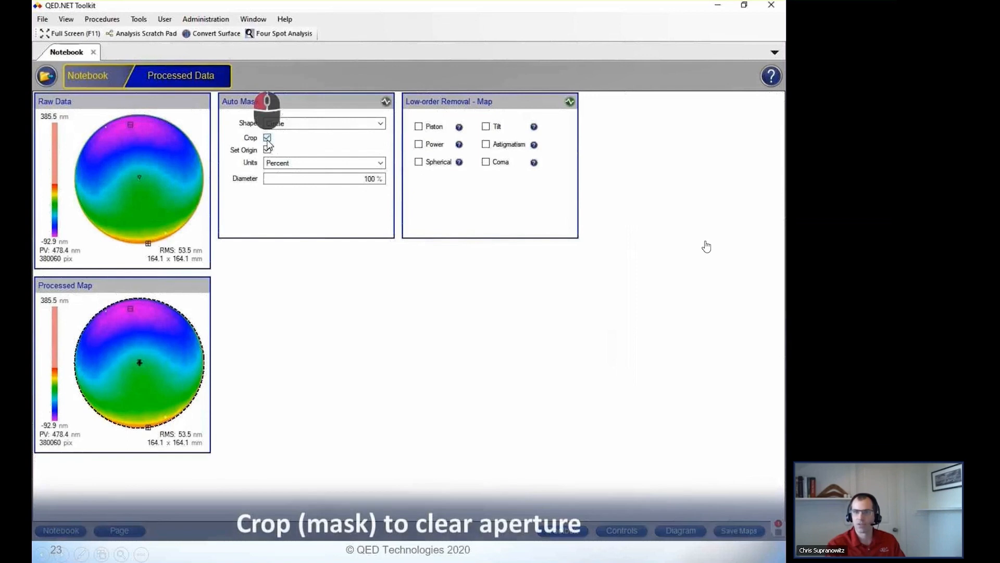
left_click(287, 162)
left_click(289, 183)
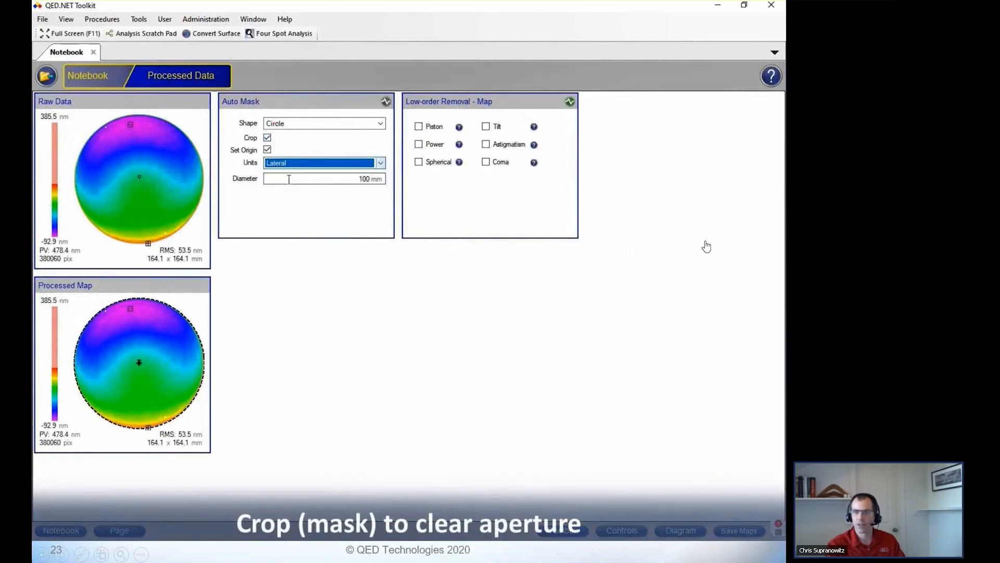
left_click(322, 180)
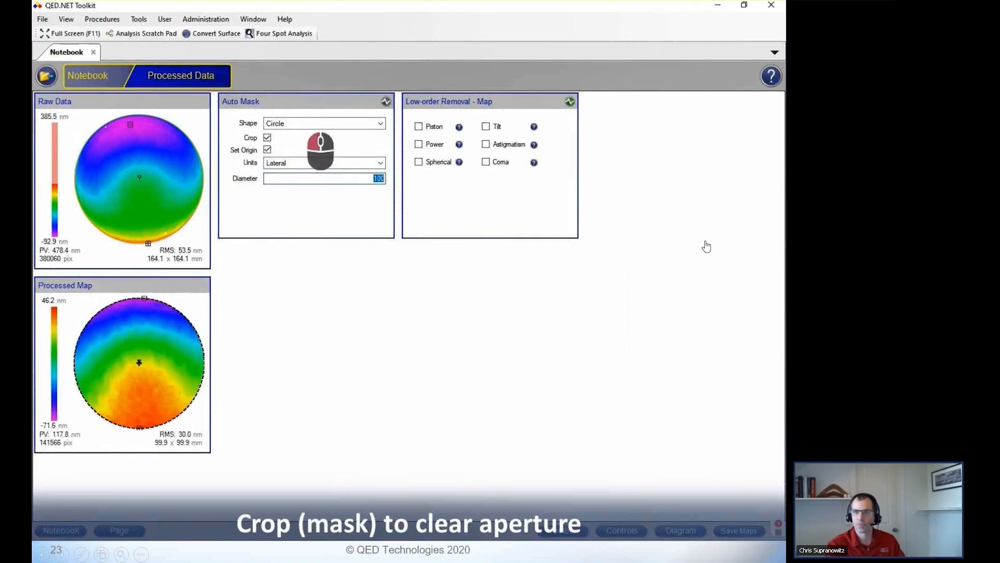
type("150")
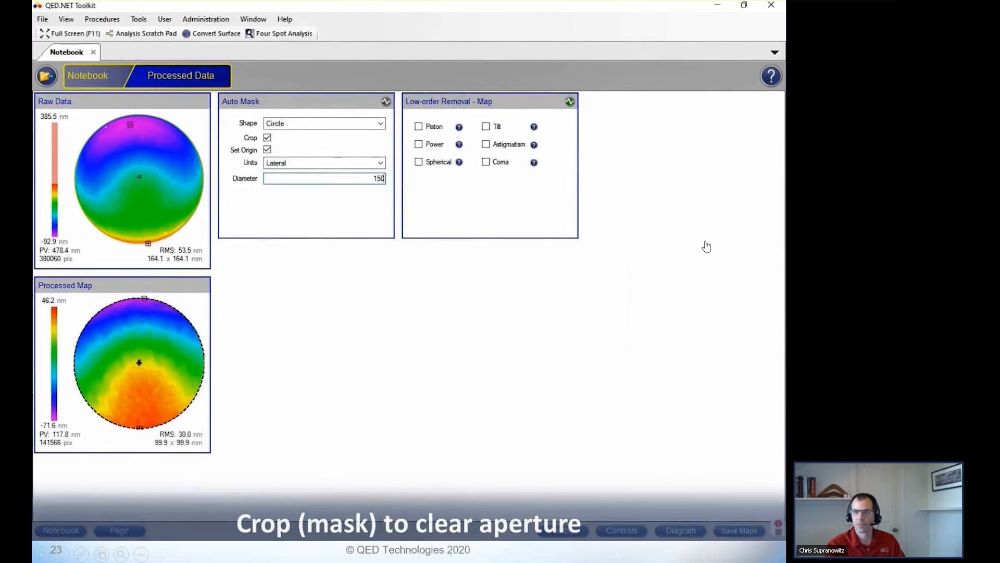
Step: Remove the piston, tilt and power terms from the map in Low-order Removal
left_click(419, 130)
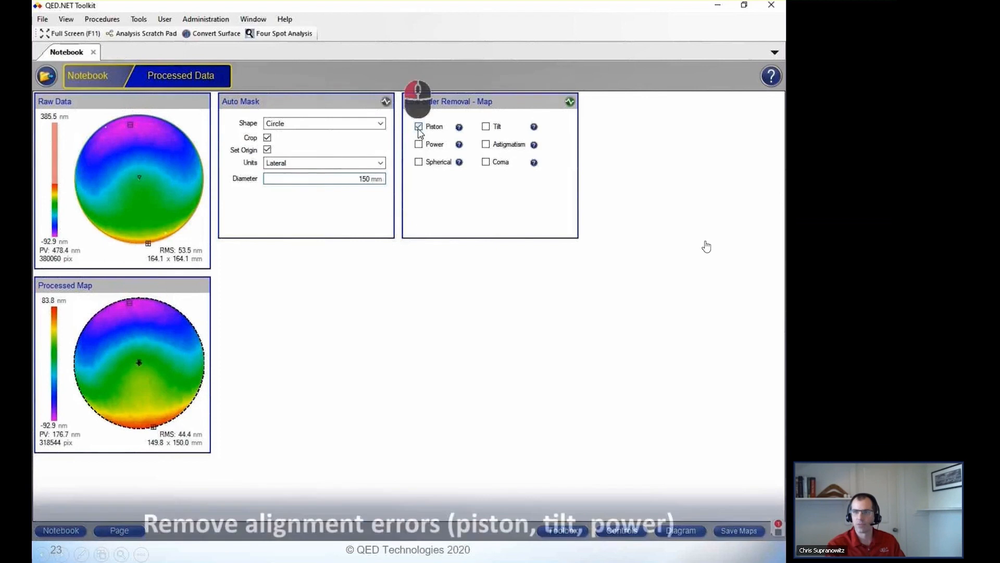
left_click(486, 129)
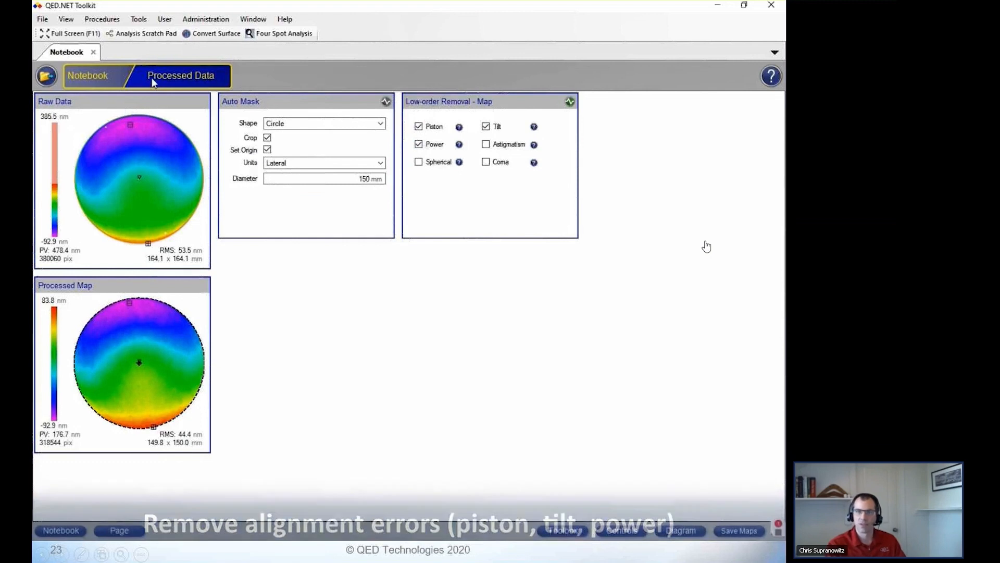
Step: Open the notebook's Analysis page and add a Fourier Filter tool to it
left_click(122, 77)
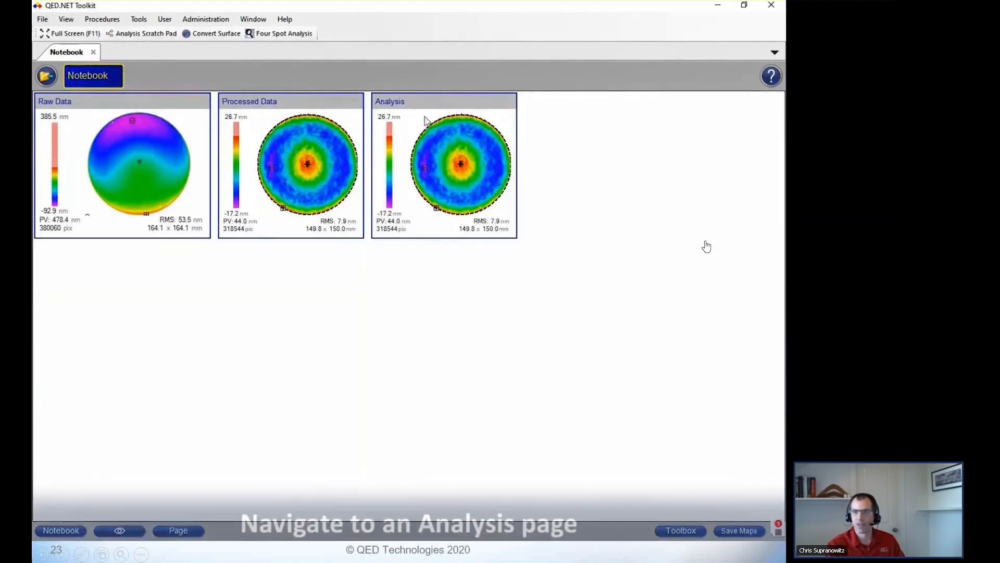
left_click(440, 103)
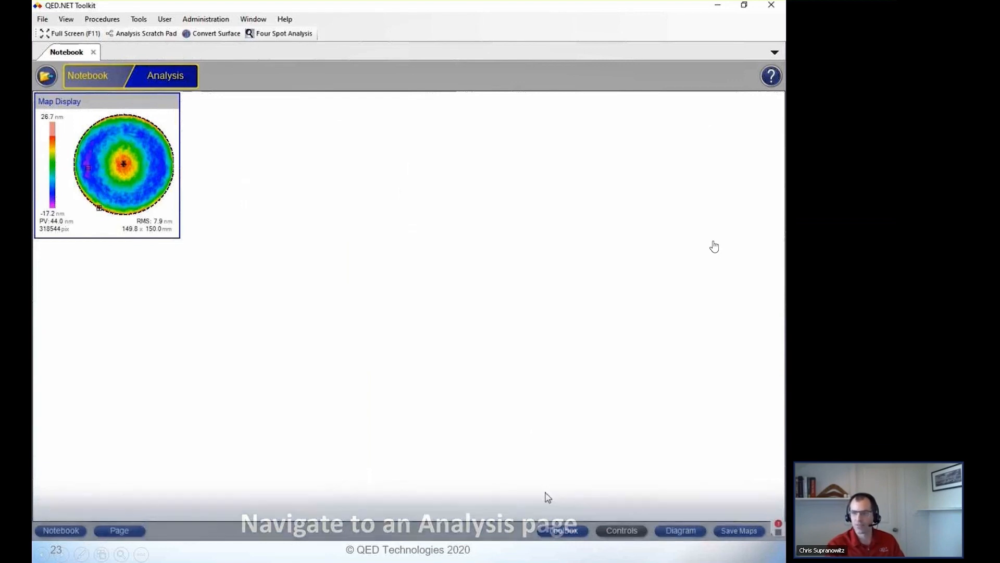
left_click(560, 530)
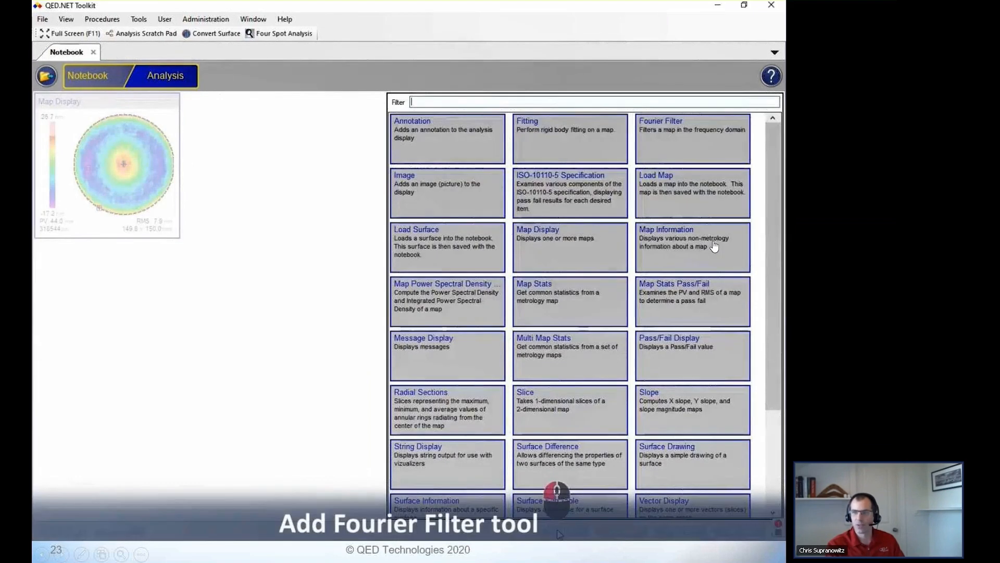
type("four")
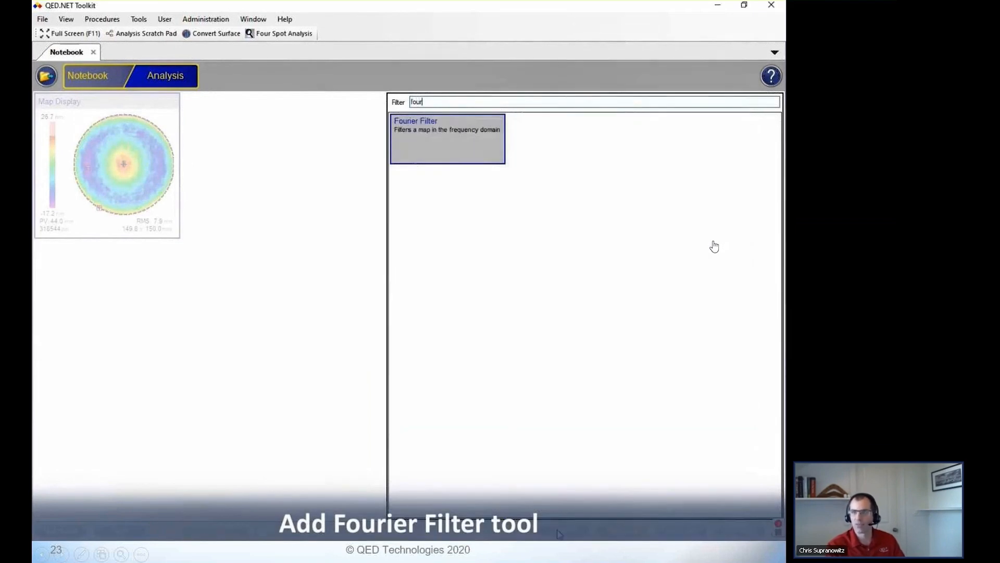
double_click(446, 134)
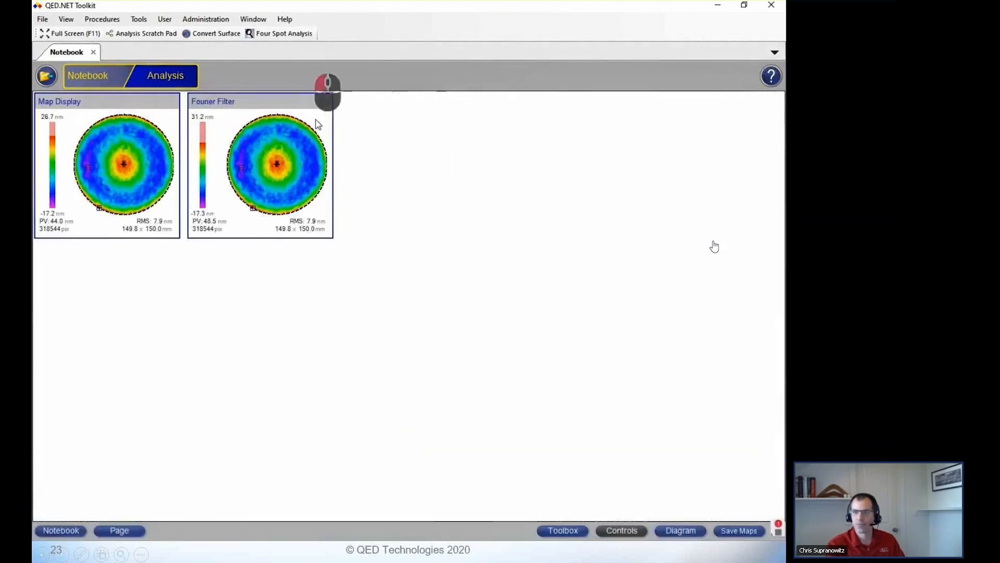
Step: Set the low cutoff of the low-pass Fourier Filter to 10 mm in its options
right_click(291, 97)
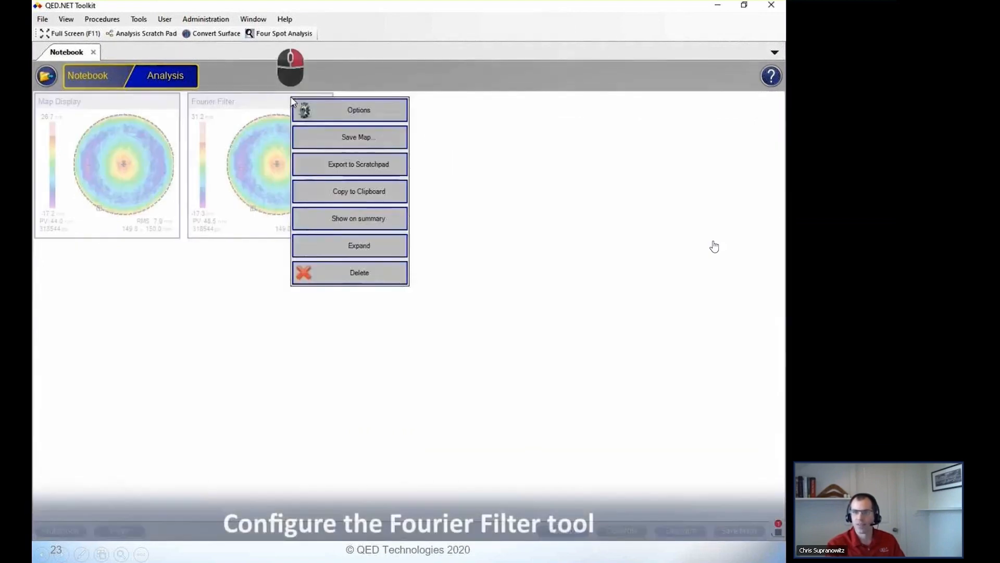
left_click(319, 110)
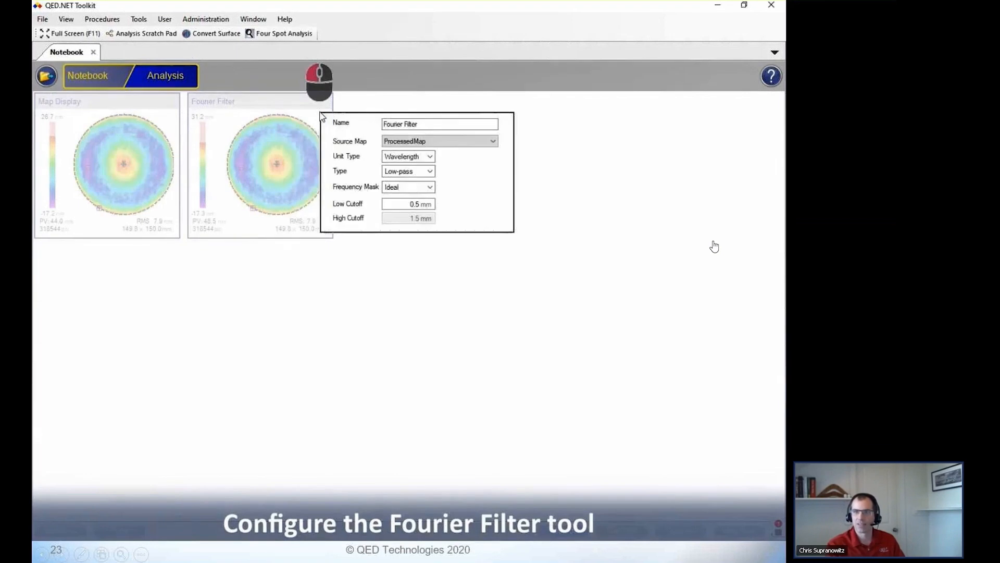
left_click(394, 203)
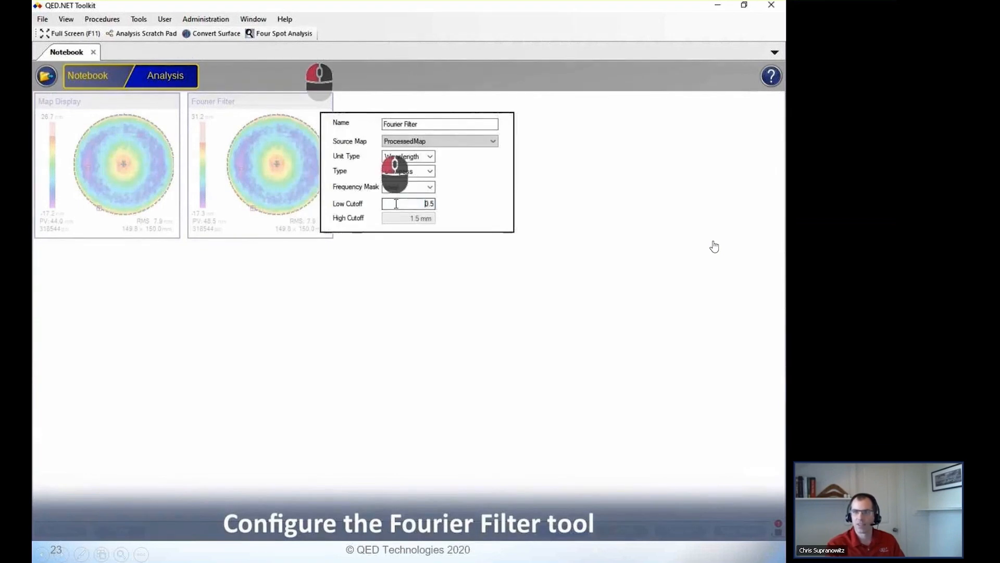
type("10")
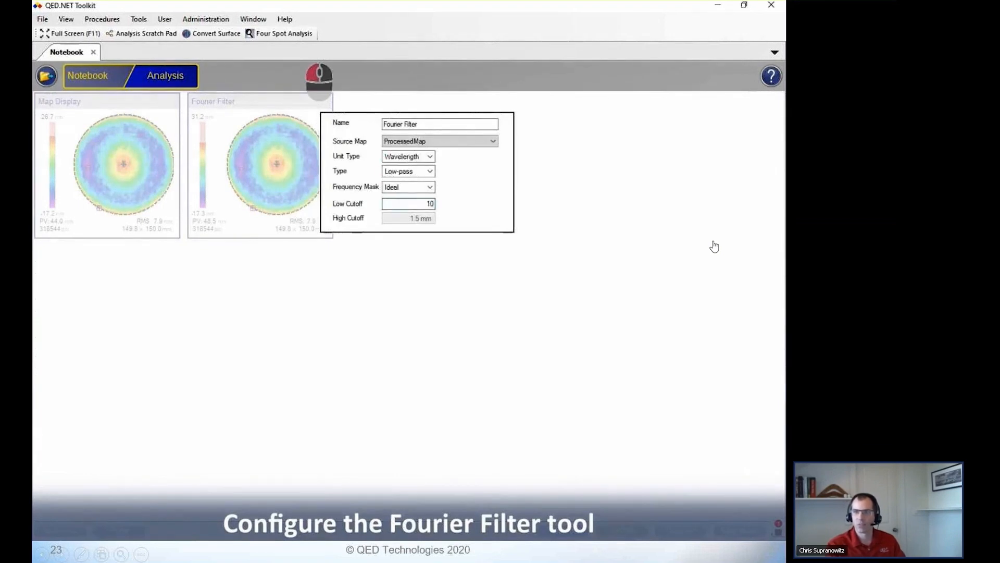
left_click(399, 274)
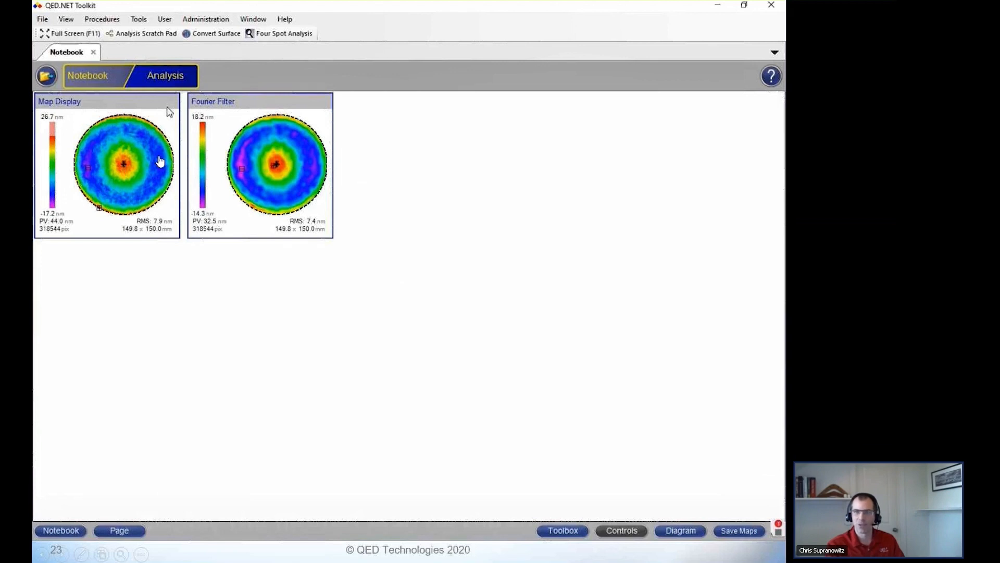
Step: Show the Fourier Filter map on the summary page in place of the Map Display, and return to the notebook summary
right_click(165, 102)
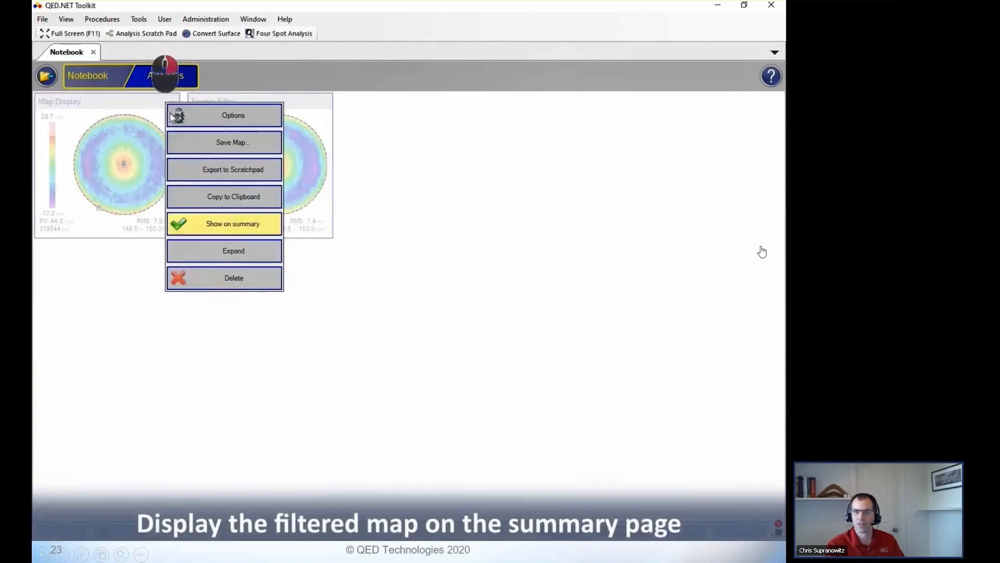
left_click(218, 228)
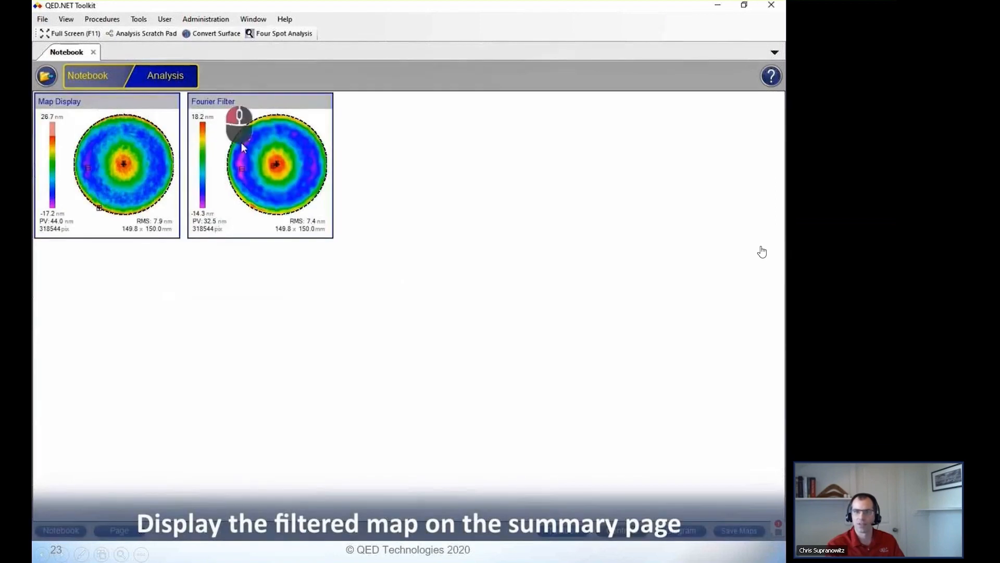
right_click(249, 111)
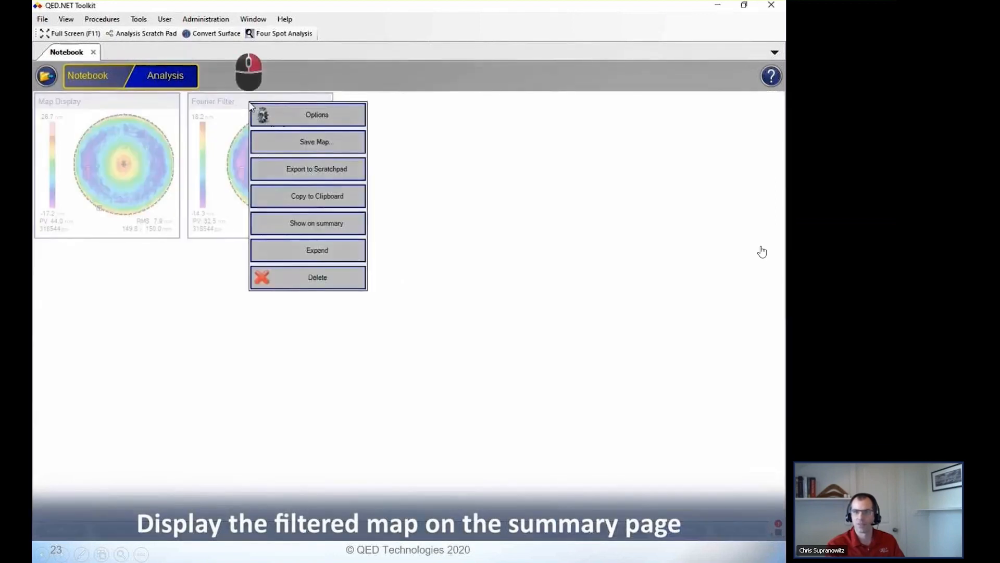
left_click(285, 222)
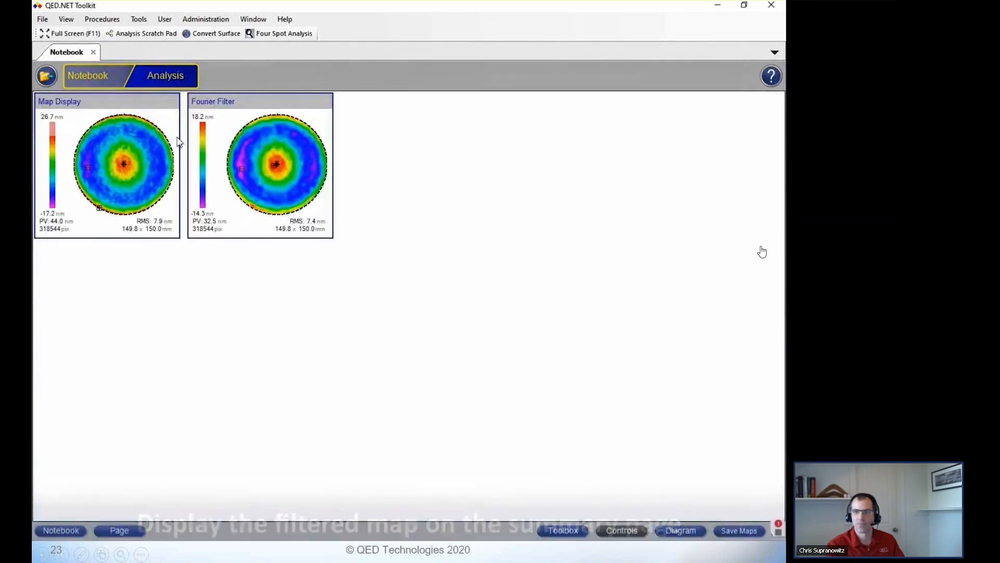
left_click(105, 85)
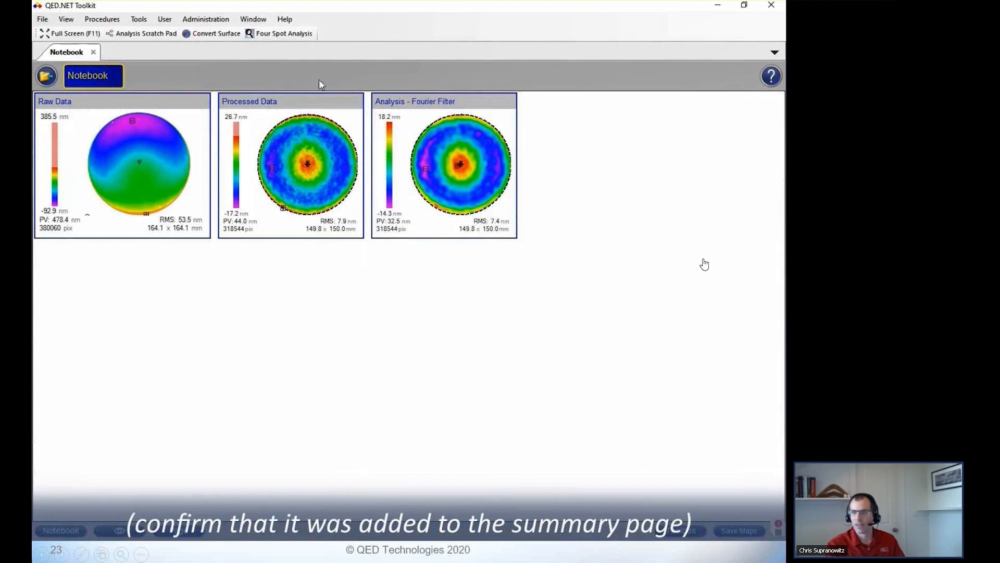
Step: Open the Analysis page and make the Fourier Filter controls visible on it
left_click(432, 104)
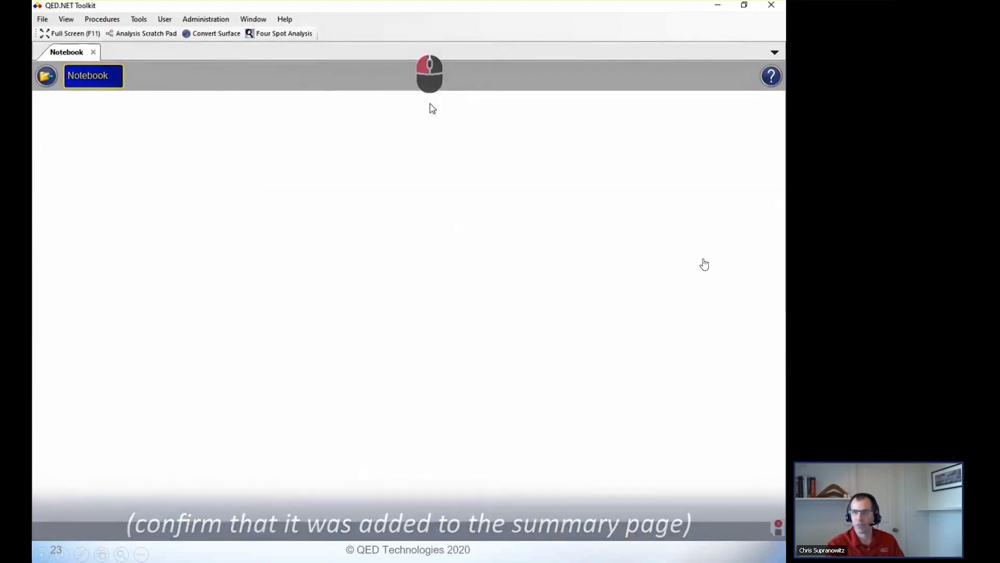
left_click(616, 534)
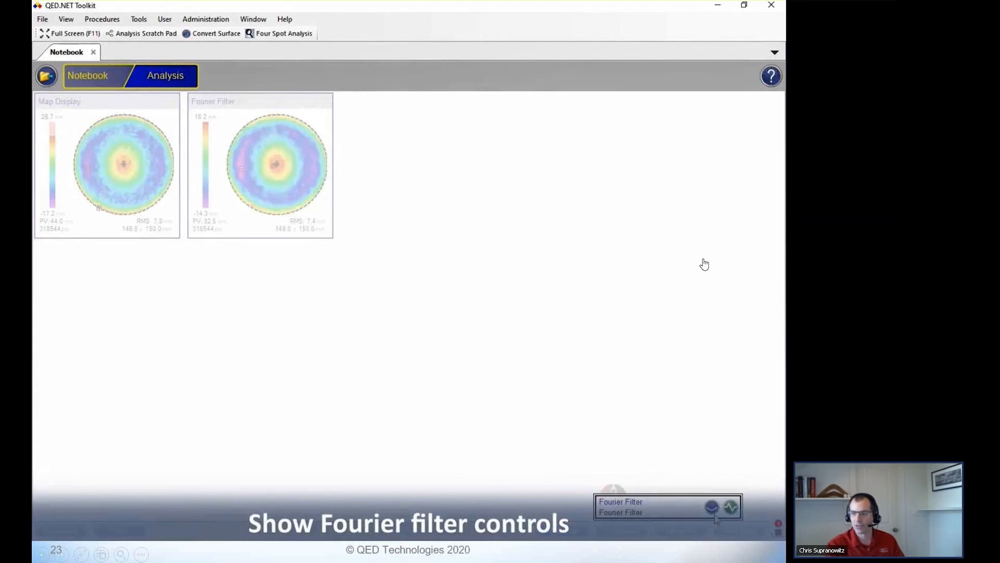
left_click(713, 508)
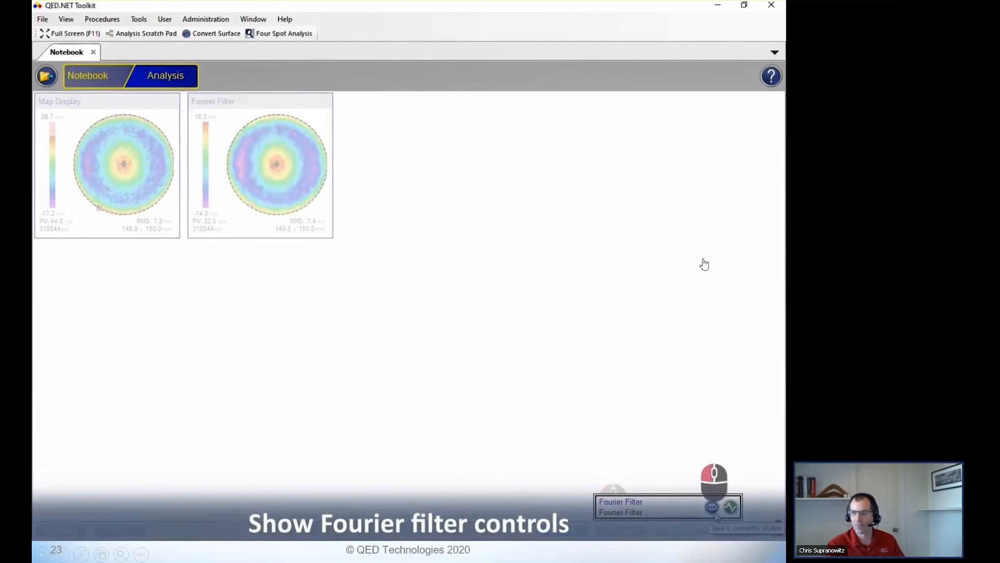
left_click(646, 457)
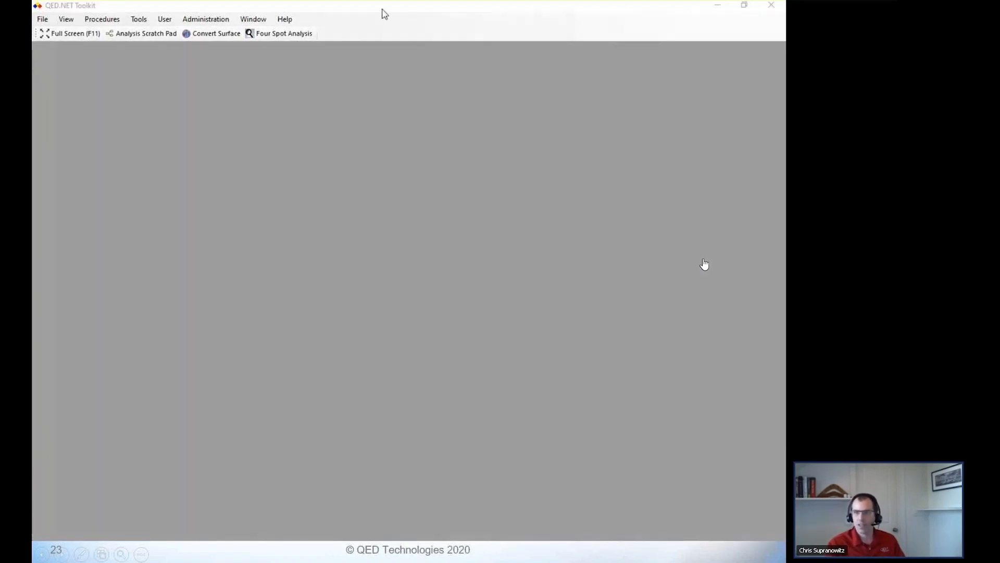
key("Right")
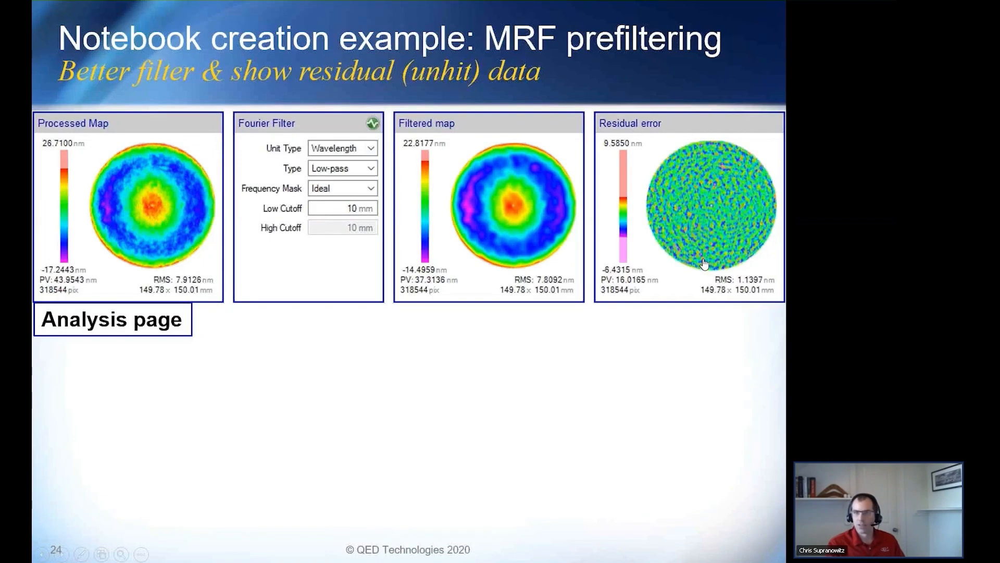
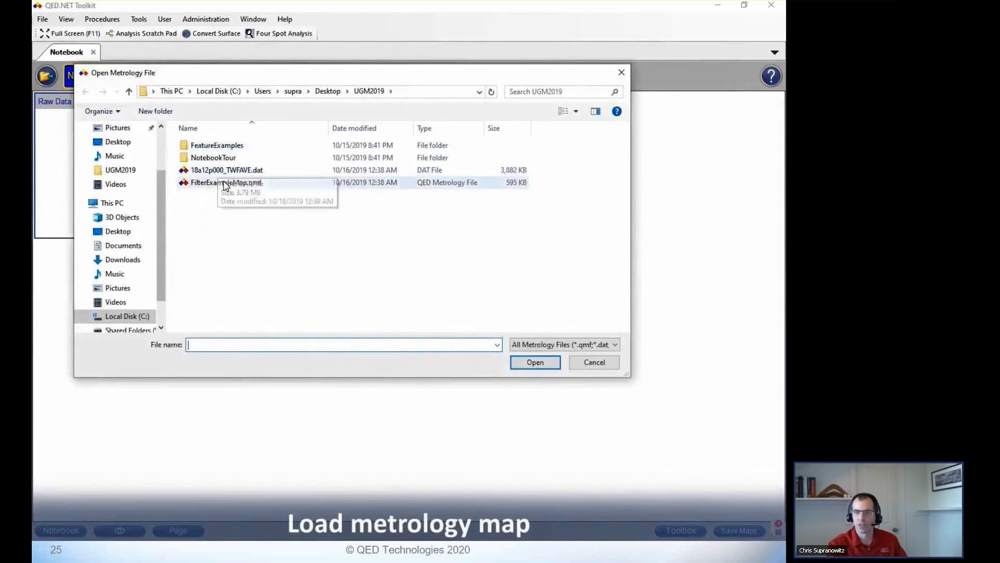
Step: Load the metrology map FilterExampleMap.qmf into the fresh notebook and open its Processed Data page
double_click(225, 183)
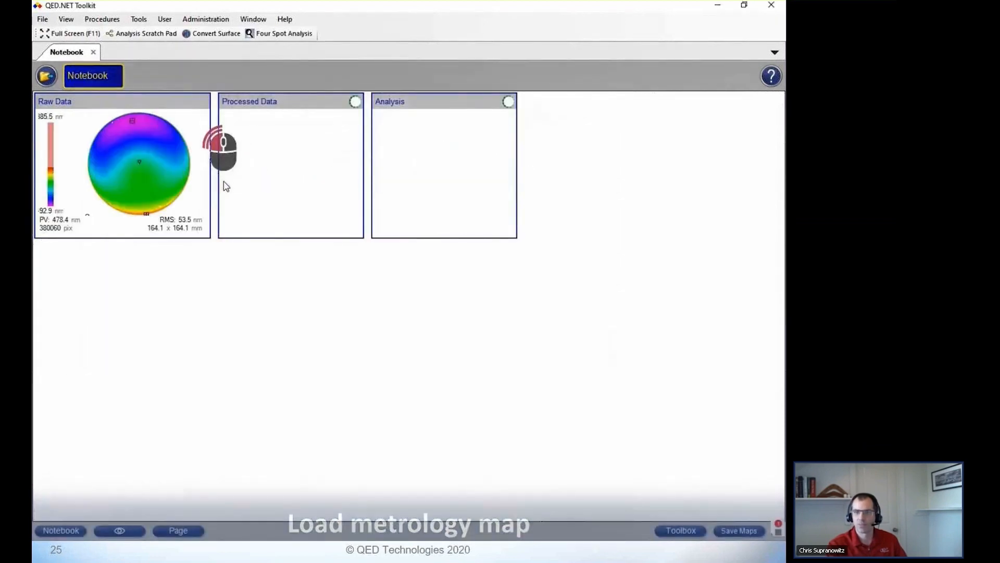
double_click(268, 103)
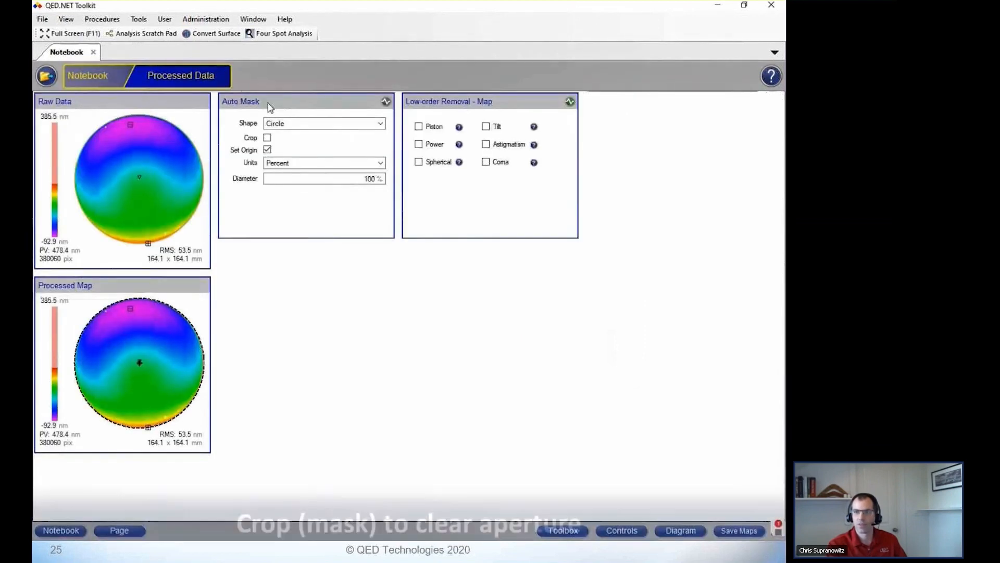
Step: Turn on cropping in the circular Auto Mask and set it to lateral units with a 150 mm diameter
left_click(267, 138)
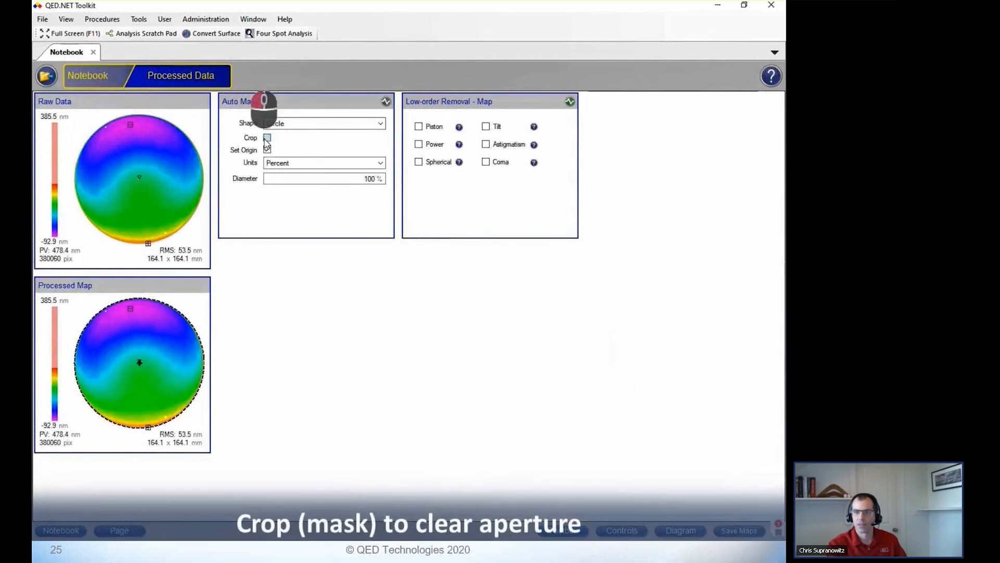
left_click(305, 164)
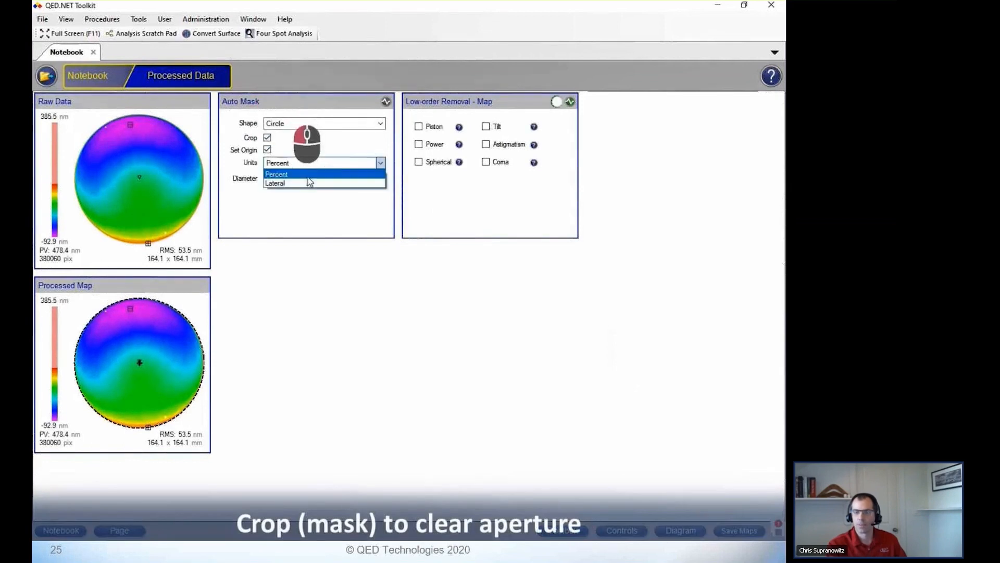
left_click(308, 180)
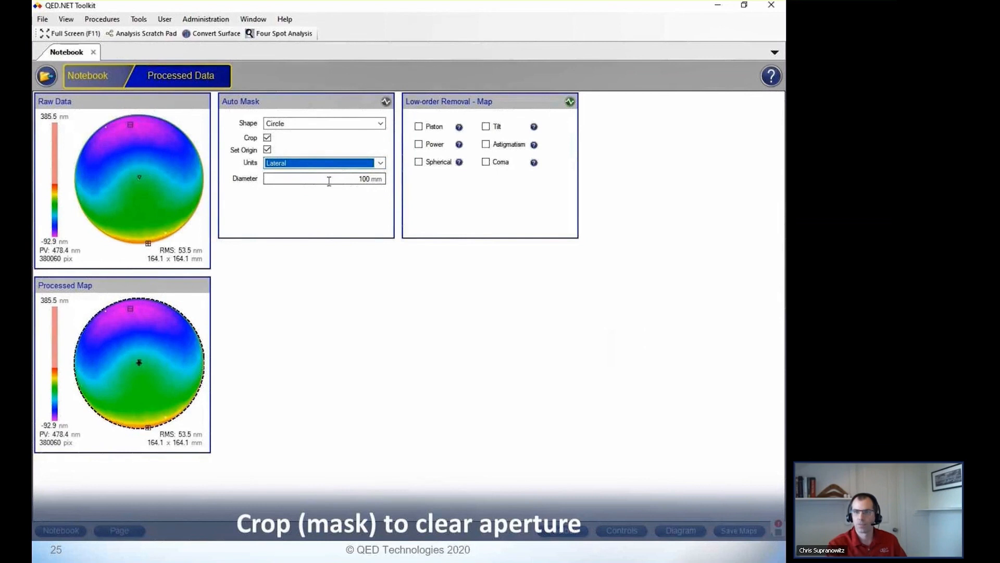
left_click(328, 181)
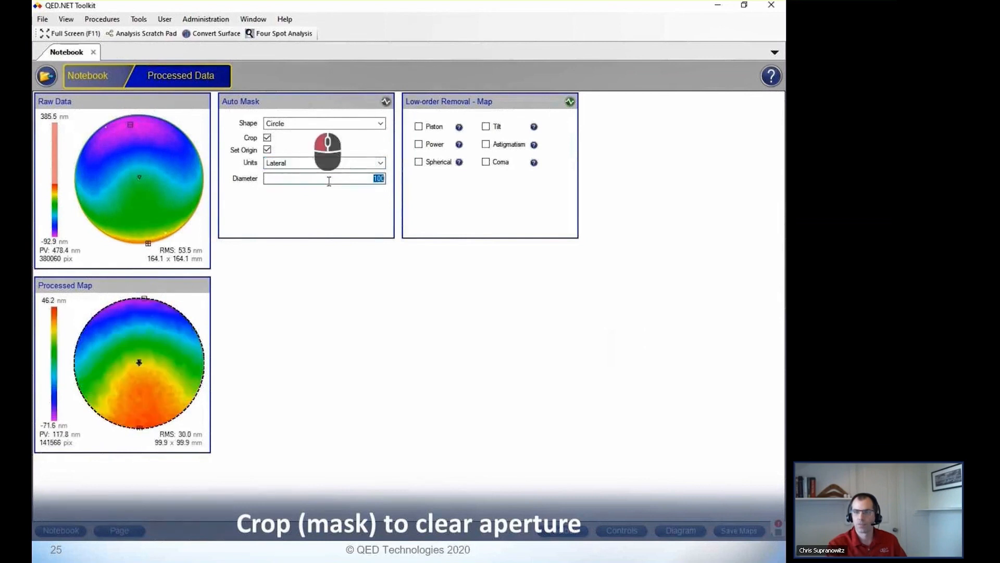
type("1")
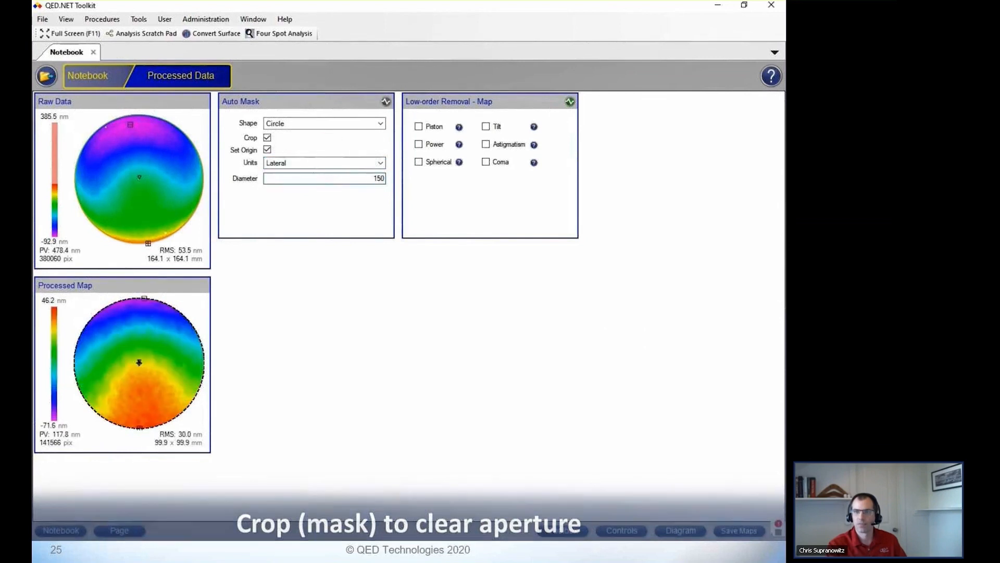
Step: Remove the piston, tilt and power terms from the map in Low-order Removal, and open the Analysis page
left_click(419, 126)
left_click(485, 126)
left_click(419, 145)
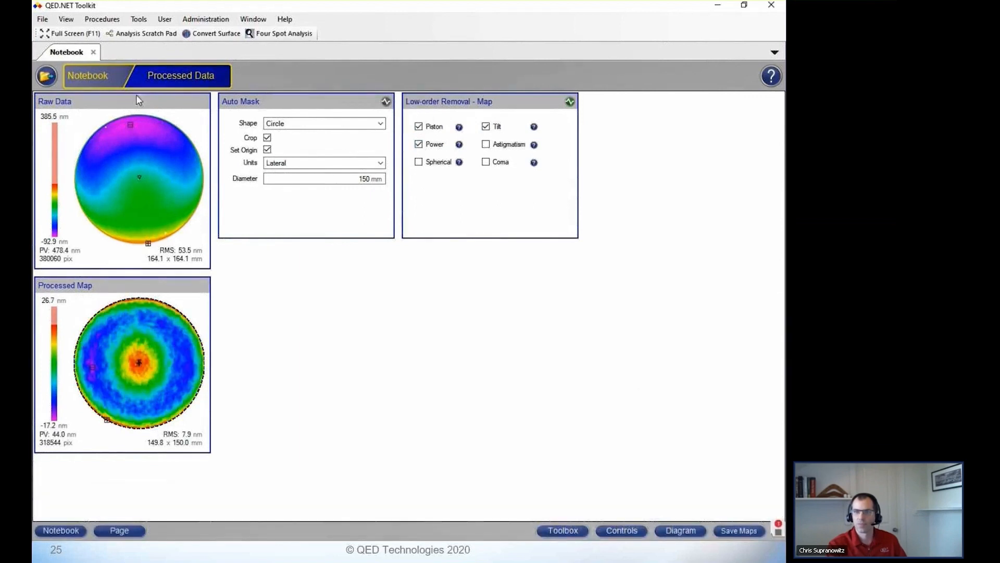
left_click(117, 78)
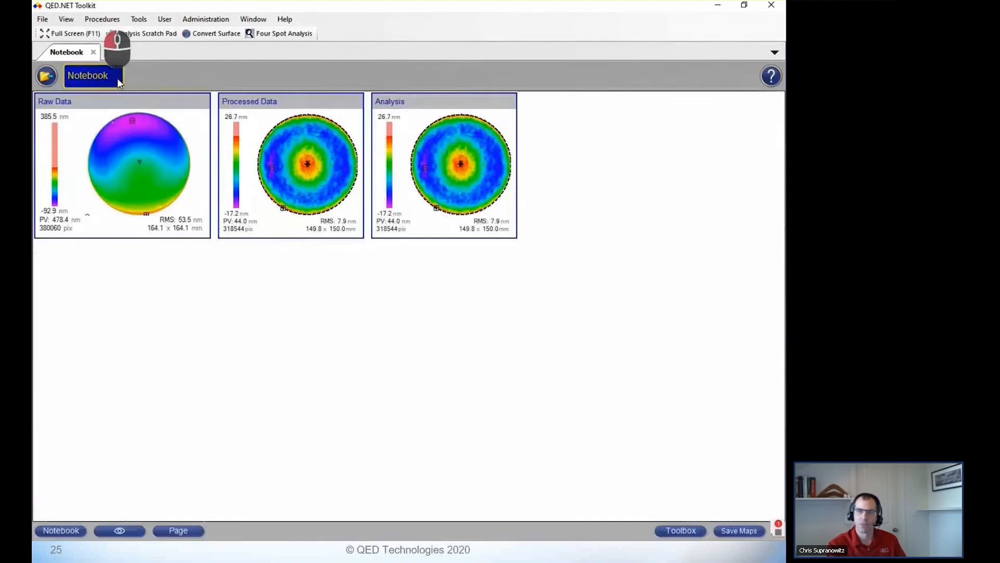
left_click(444, 108)
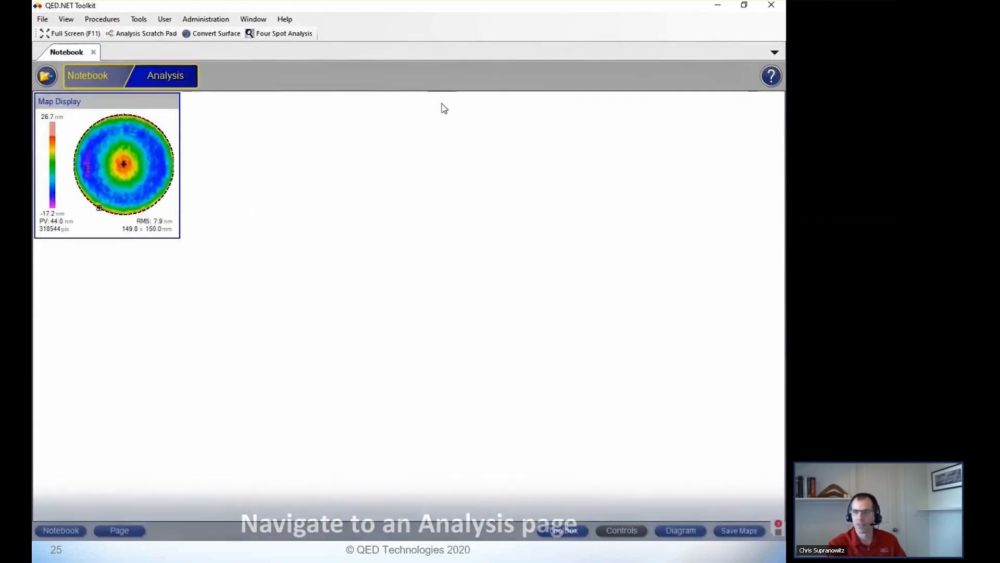
key("Right")
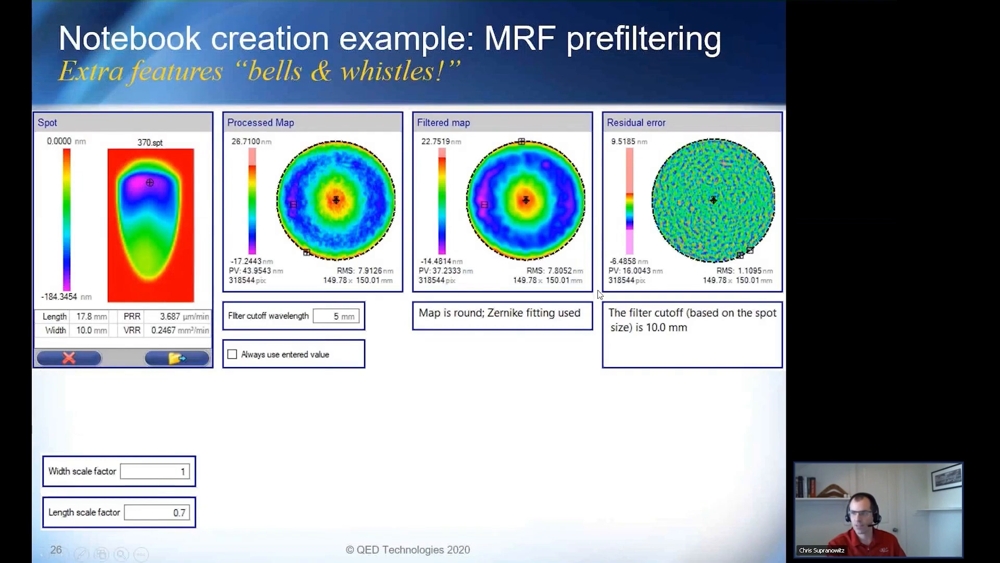
key("Left")
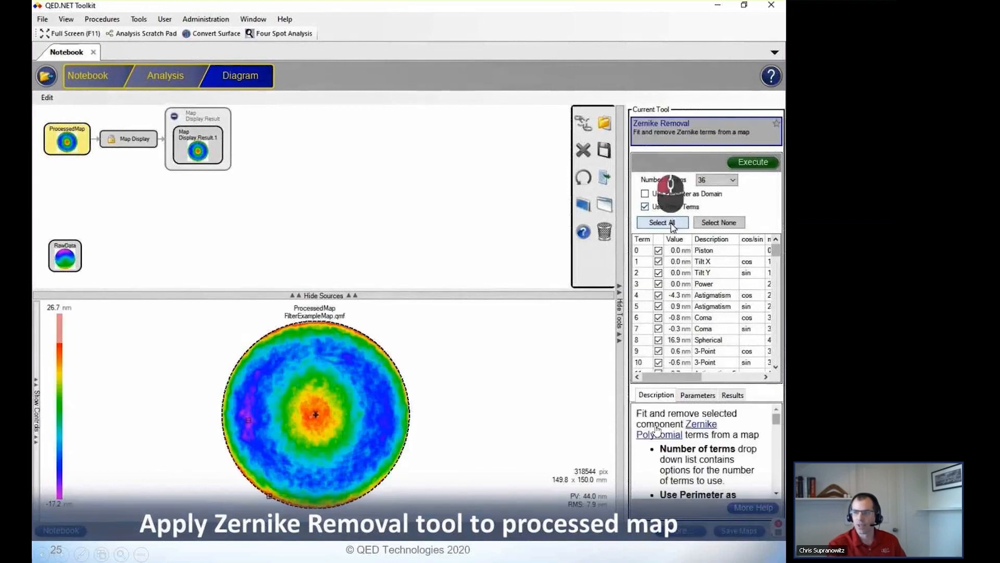
Step: Run the Zernike Removal with all 36 terms on the processed map and spread its nodes apart in the diagram
left_click(756, 165)
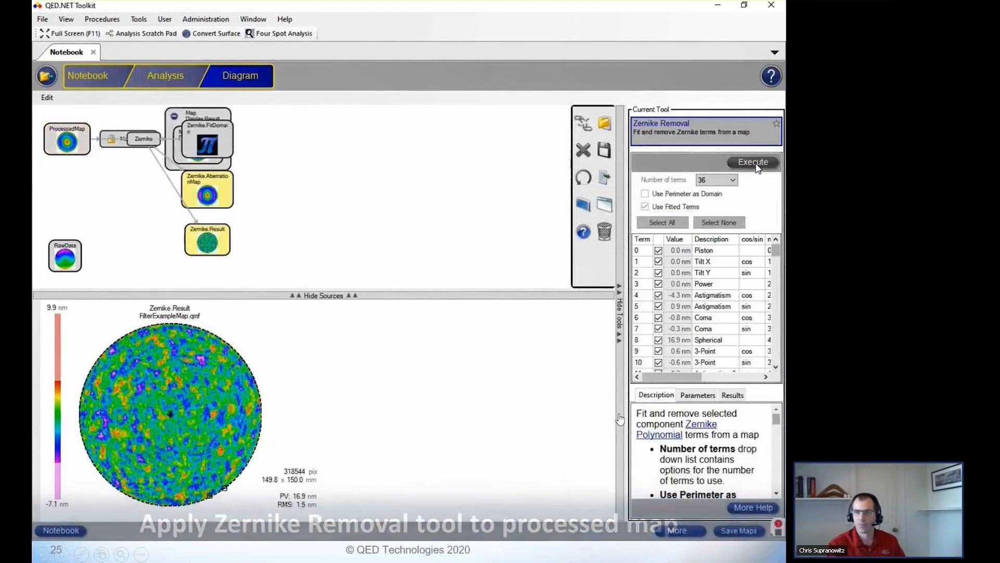
left_click_drag(143, 138, 152, 194)
left_click(207, 145)
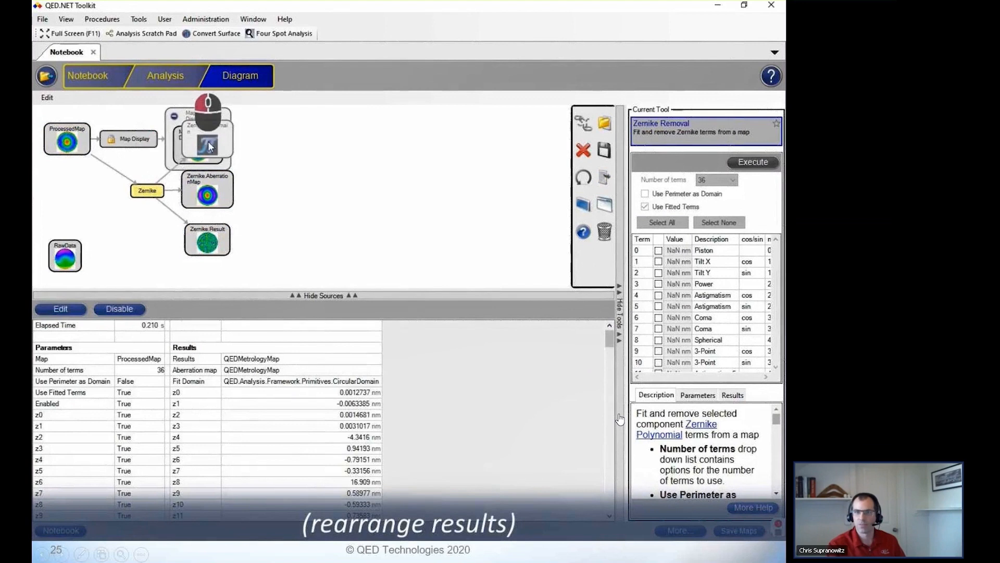
left_click_drag(207, 146, 119, 265)
left_click_drag(197, 247, 291, 255)
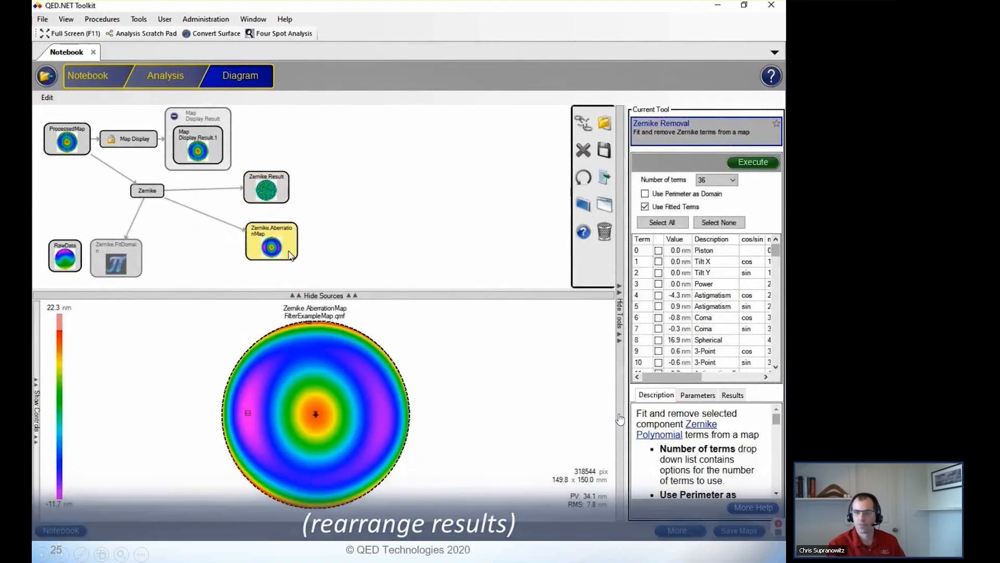
Step: Apply a low-pass Fourier Filter to the Zernike residual map, using wavelength units and a 10 mm low cutoff
left_click(277, 191)
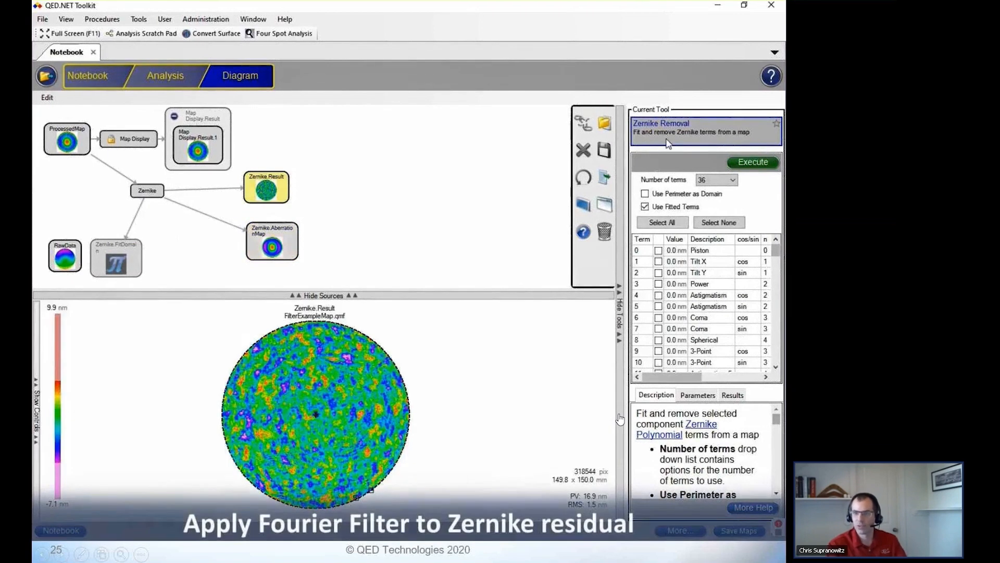
left_click(668, 138)
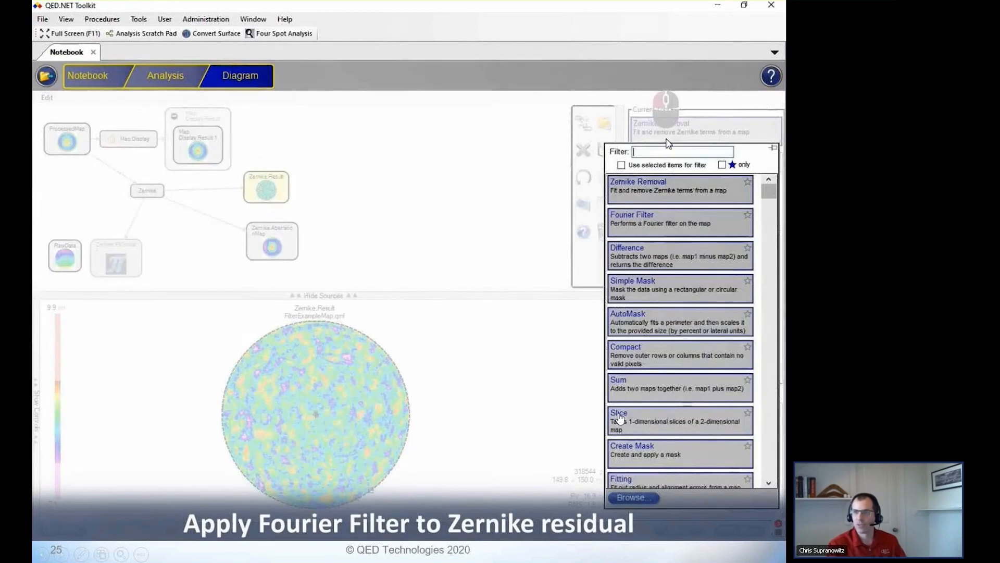
type("four")
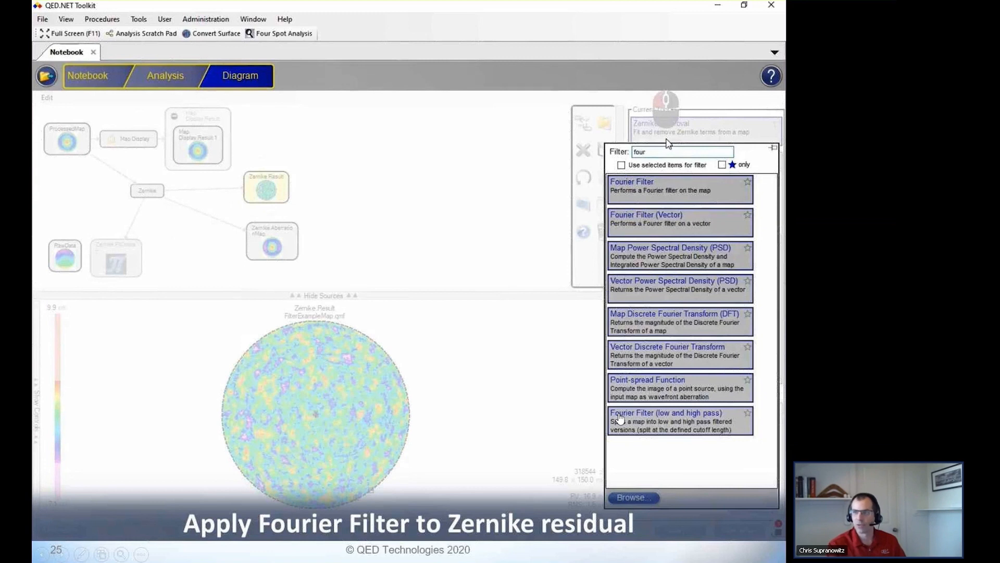
left_click(662, 192)
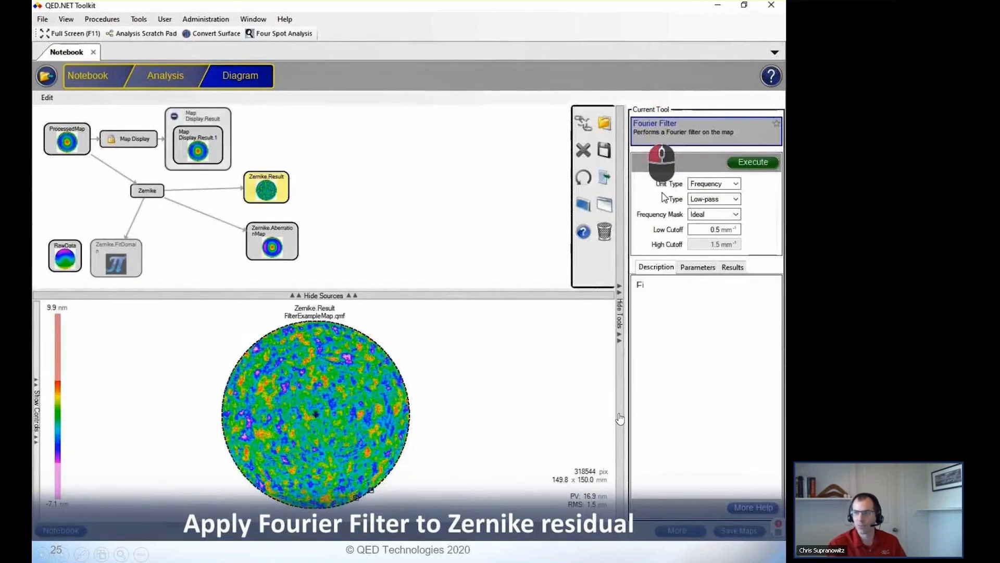
left_click(707, 184)
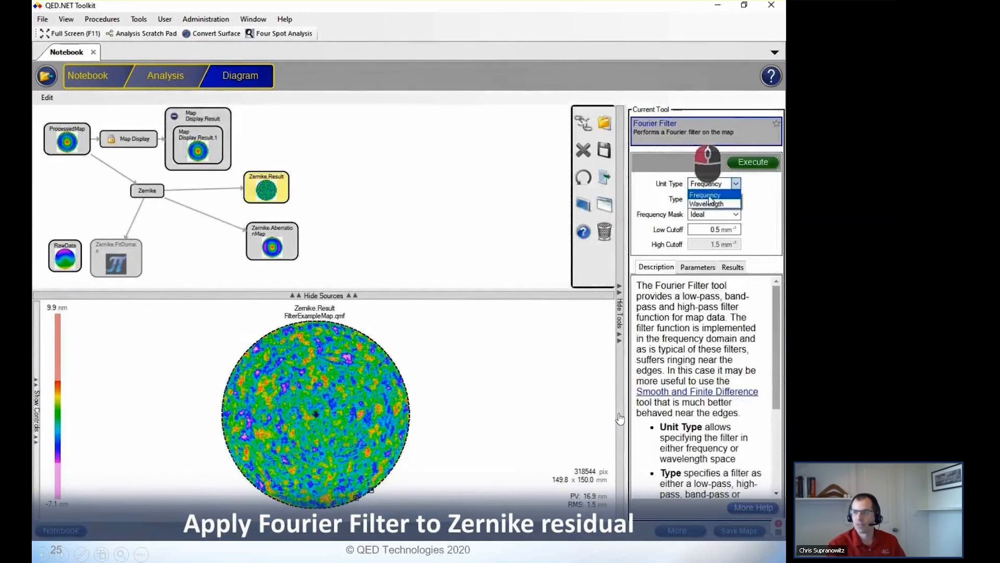
left_click(711, 204)
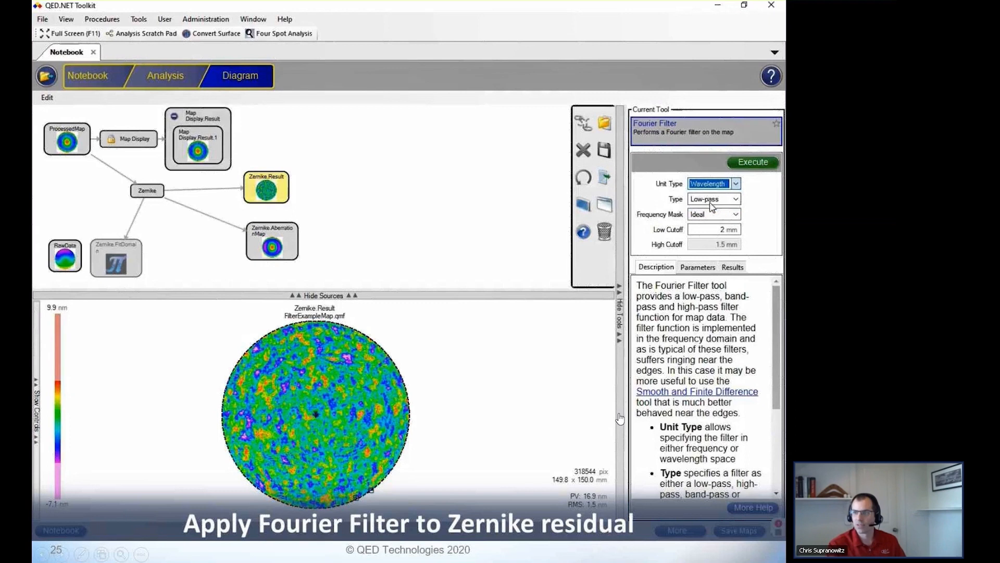
left_click(712, 230)
type("10")
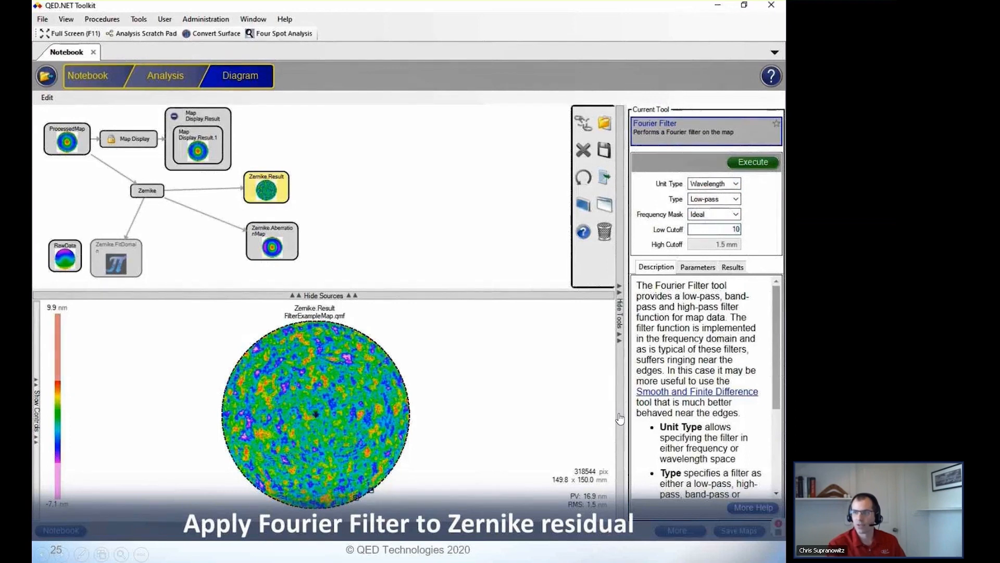
left_click(750, 166)
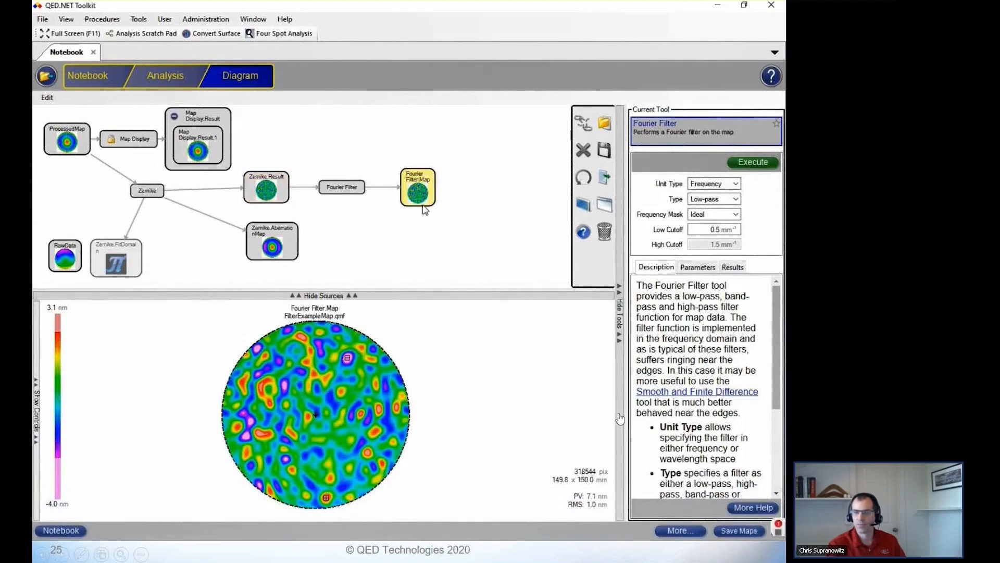
Step: Subtract the Fourier-filtered map from the Zernike residual with the Difference tool and arrange its nodes above the Fourier Filter
left_click_drag(420, 191, 277, 198)
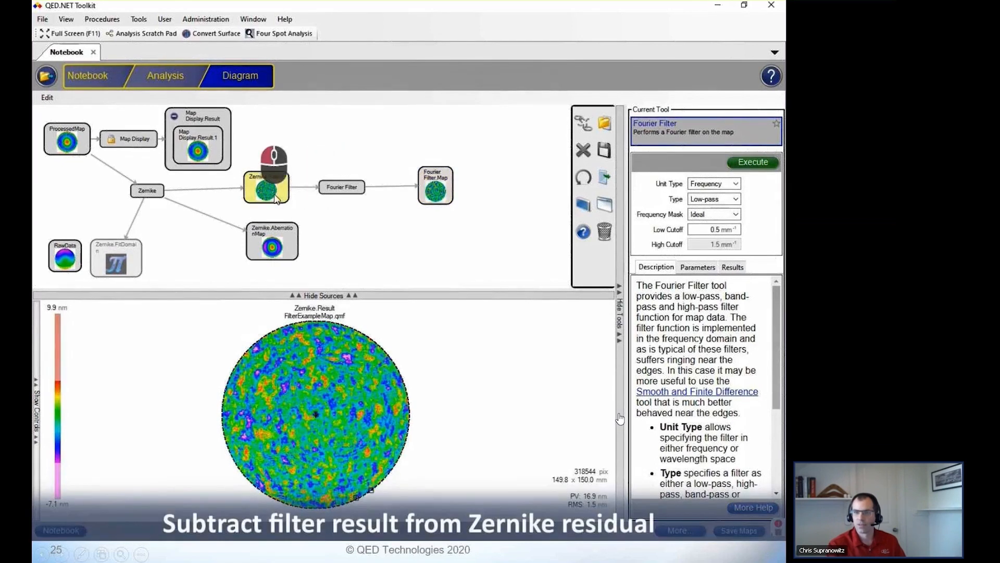
left_click(434, 193, "ctrl")
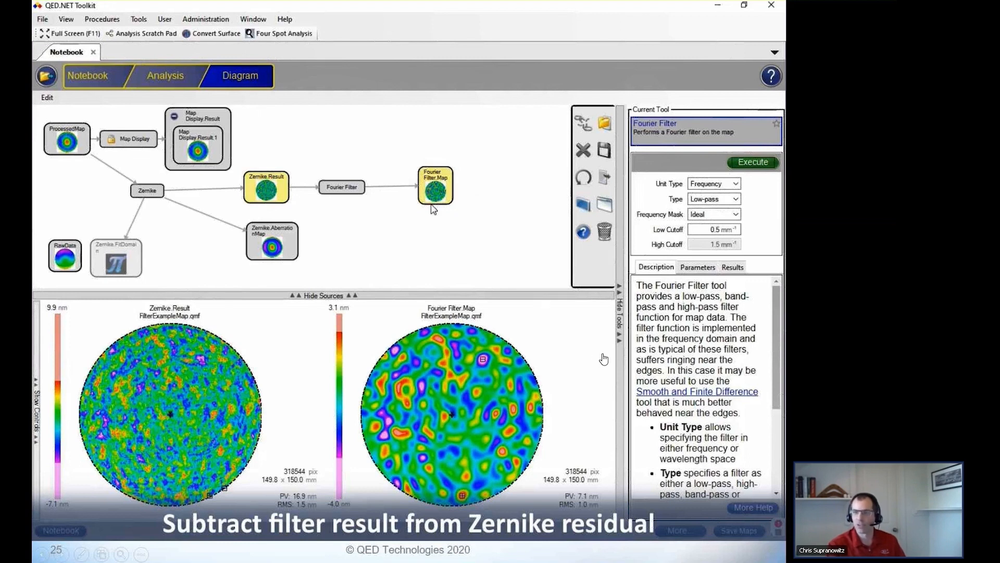
left_click(674, 137)
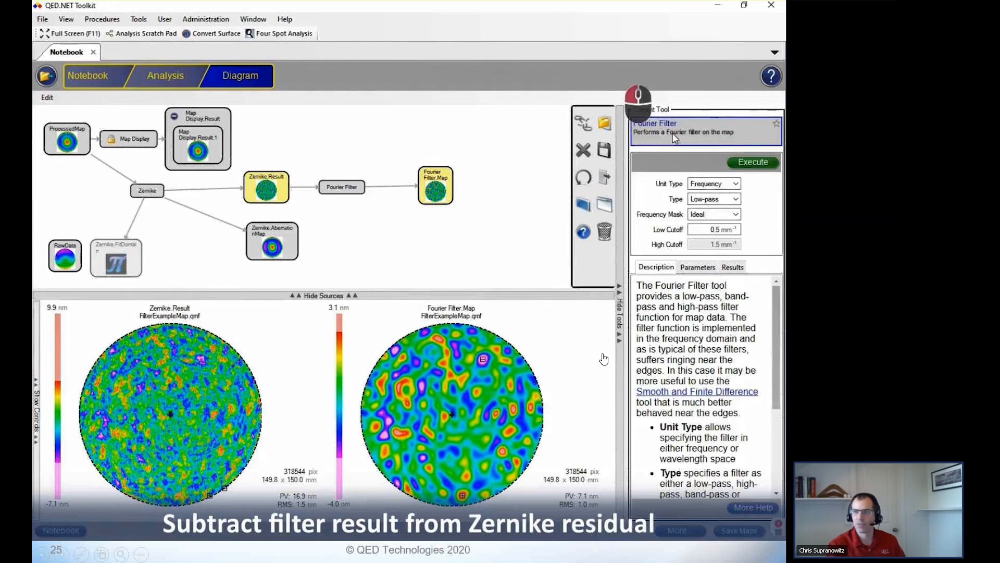
type("diff")
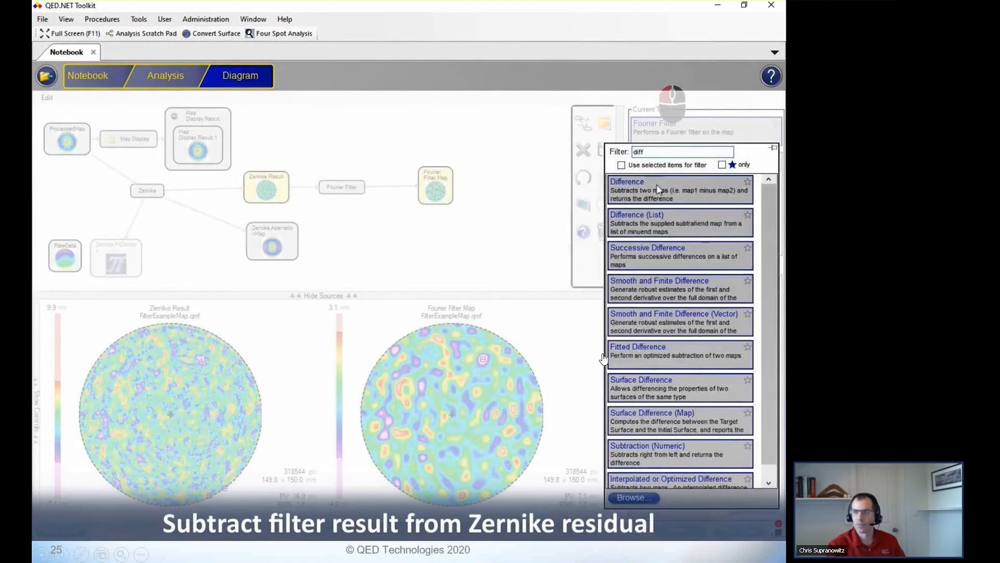
left_click(658, 189)
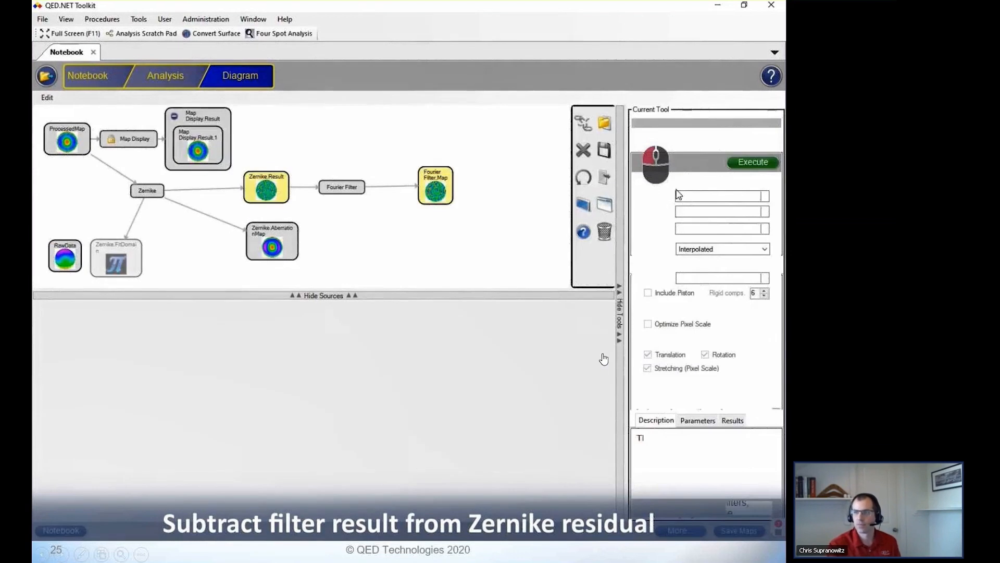
left_click(746, 165)
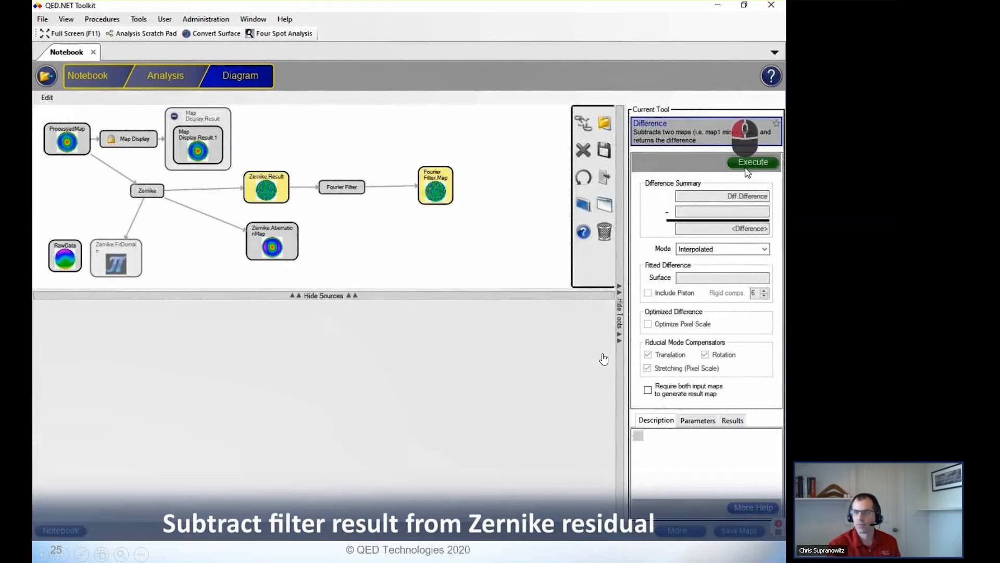
left_click_drag(504, 194, 346, 137)
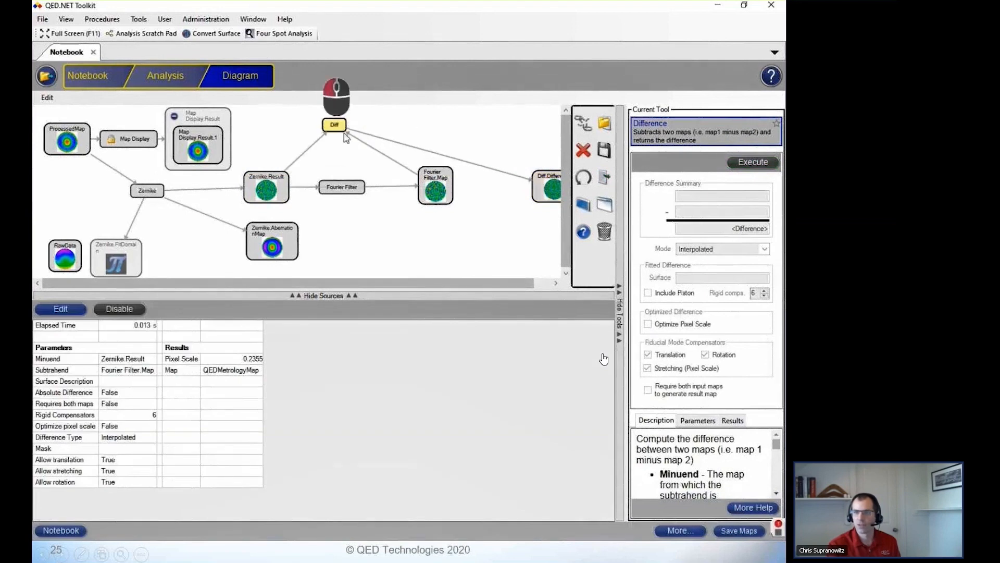
left_click_drag(550, 189, 430, 136)
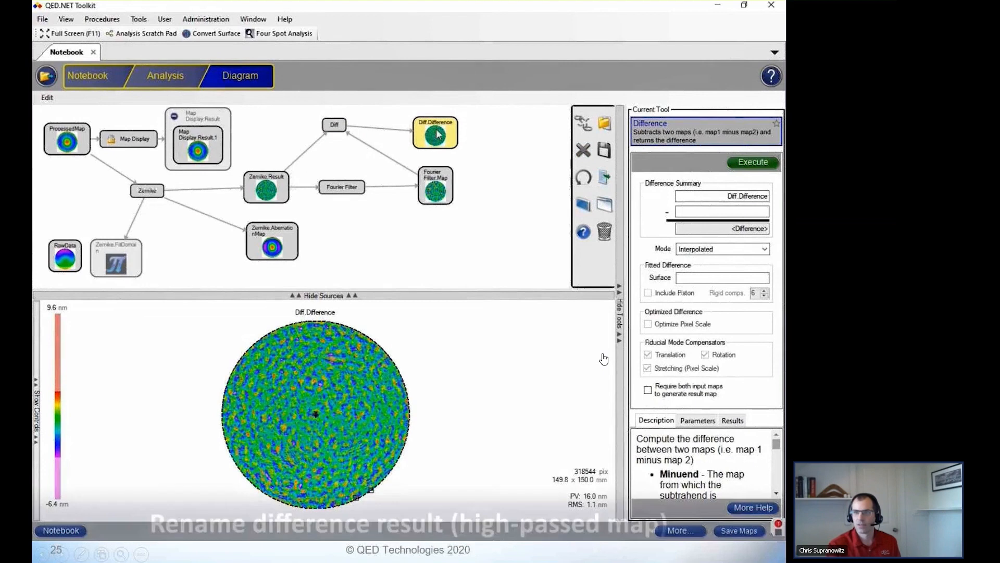
Step: Rename the difference result as "high-passed map"
left_click(442, 128)
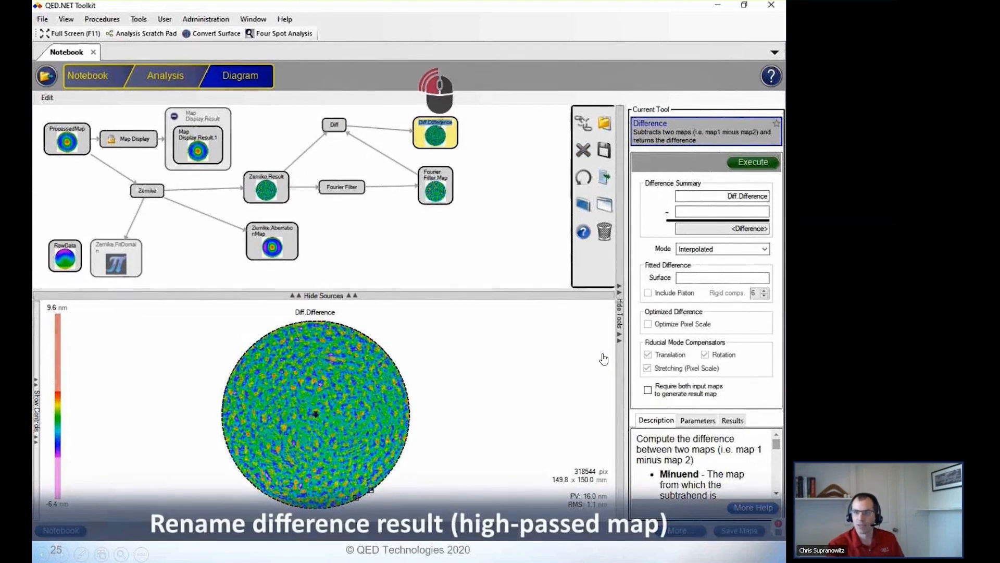
type("high-pa")
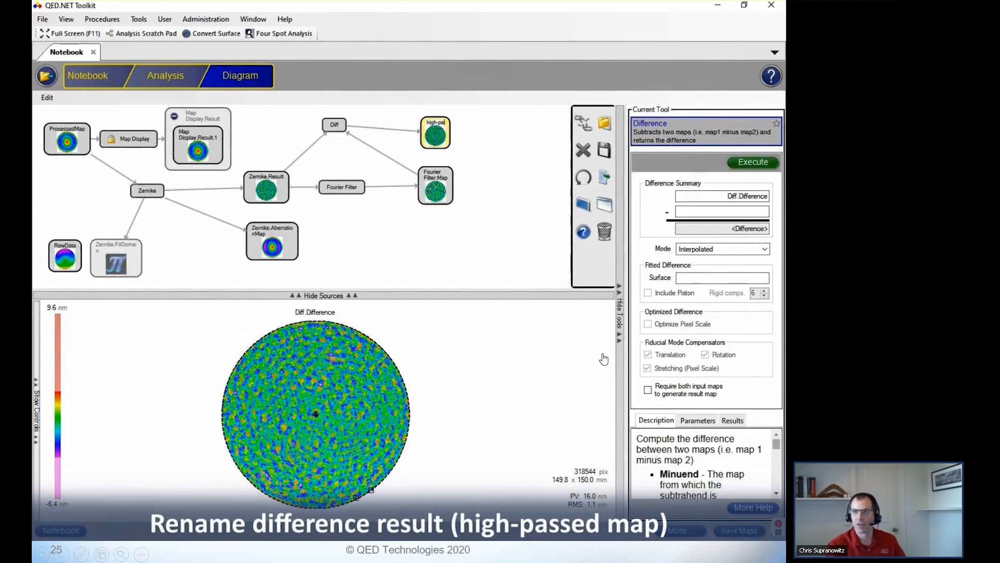
type("ssed map")
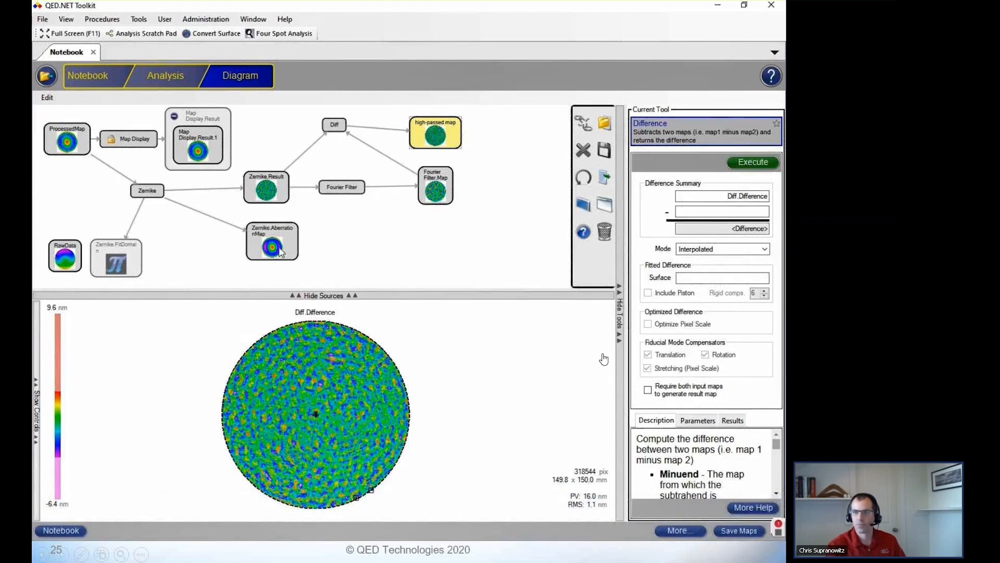
Step: Sum the Zernike aberration map and the Fourier-filtered map, place the new nodes below the filter, and rename the result "low-passed map"
left_click_drag(281, 252, 432, 203)
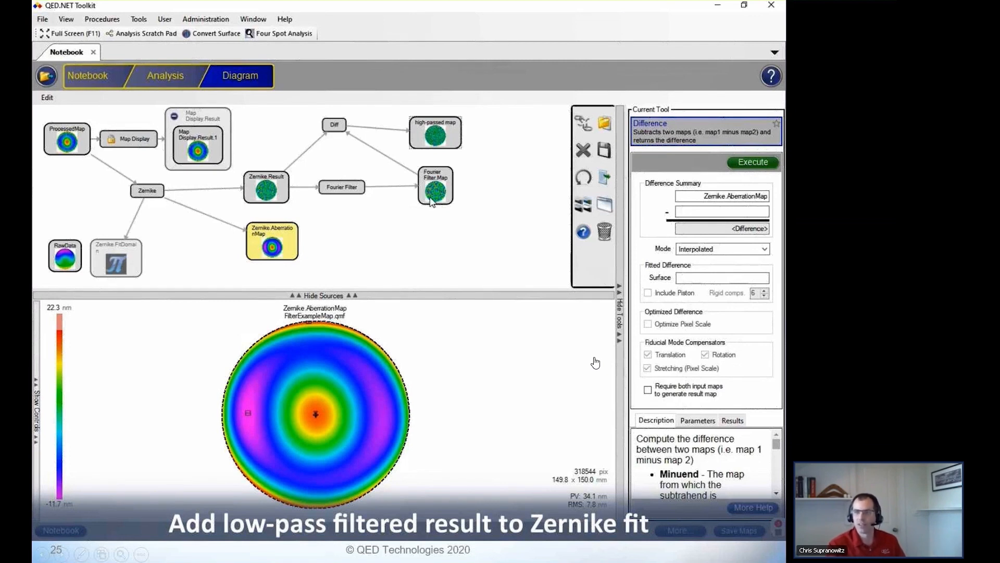
left_click(432, 200, "ctrl")
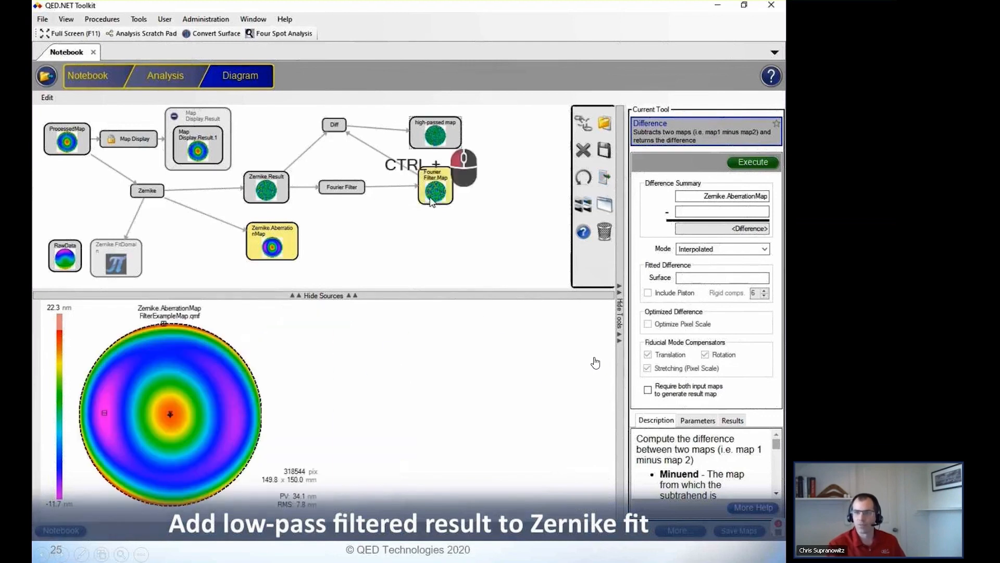
left_click(664, 140)
type("sum")
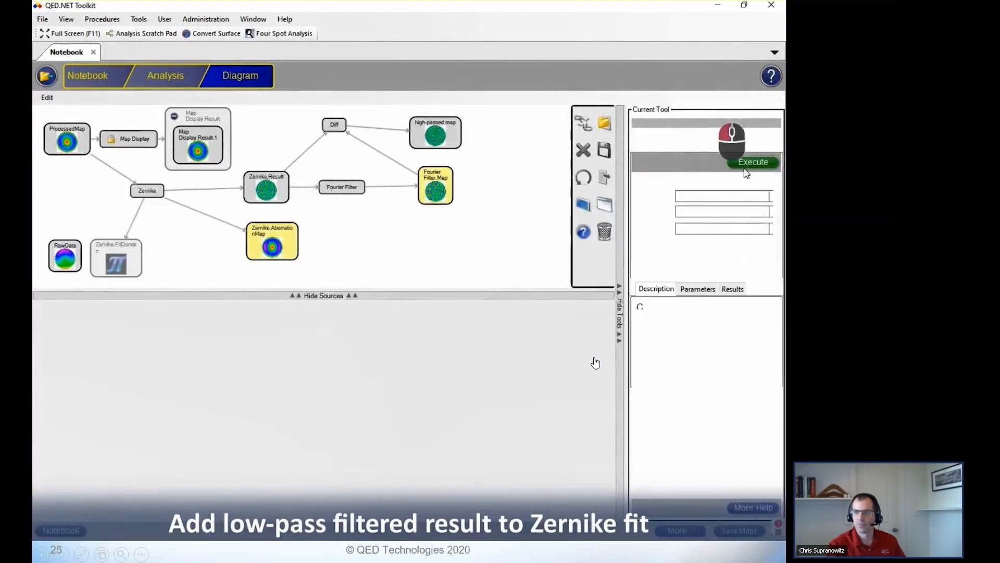
left_click(753, 164)
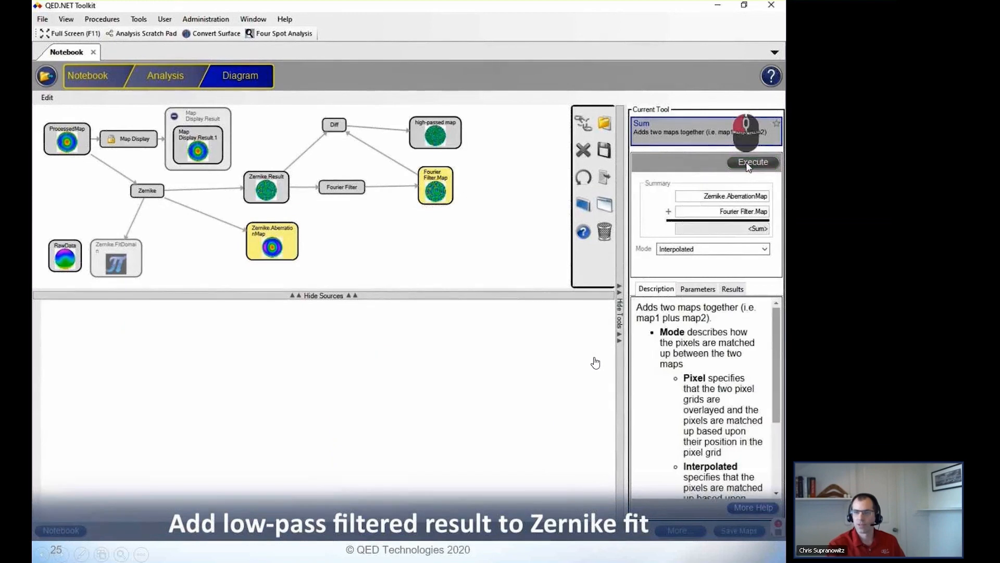
left_click_drag(500, 213, 363, 239)
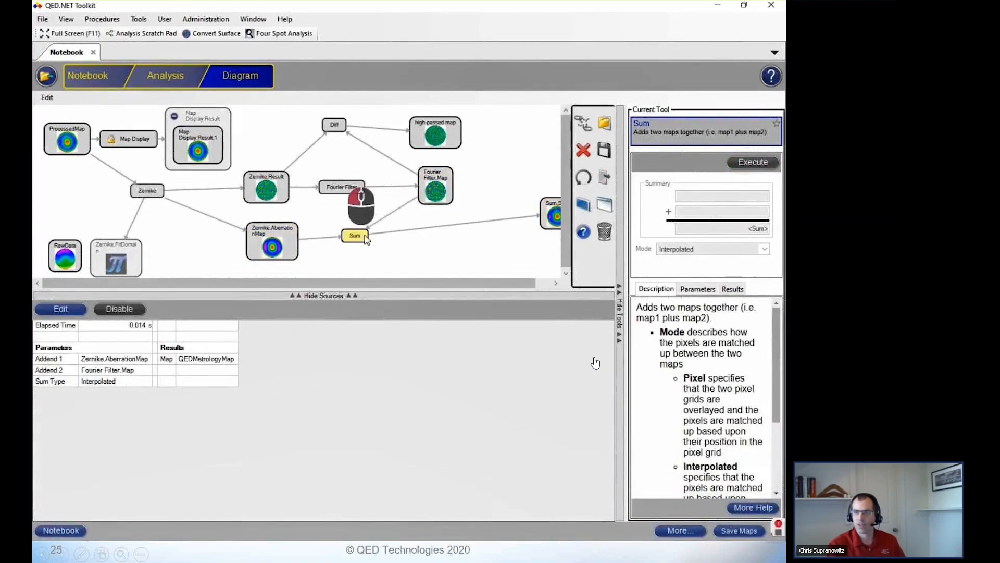
left_click_drag(548, 219, 441, 223)
key("F2")
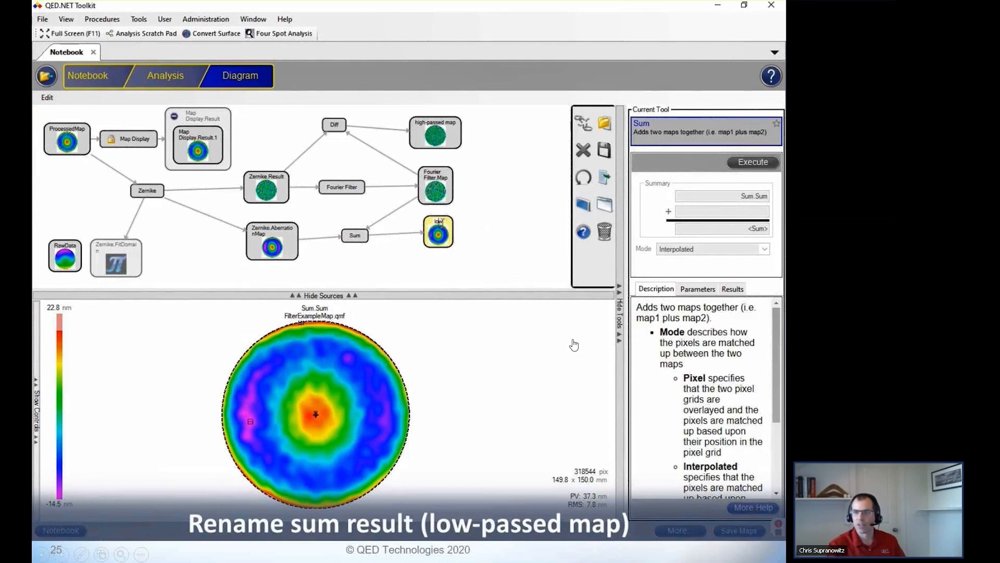
type("low-passed map")
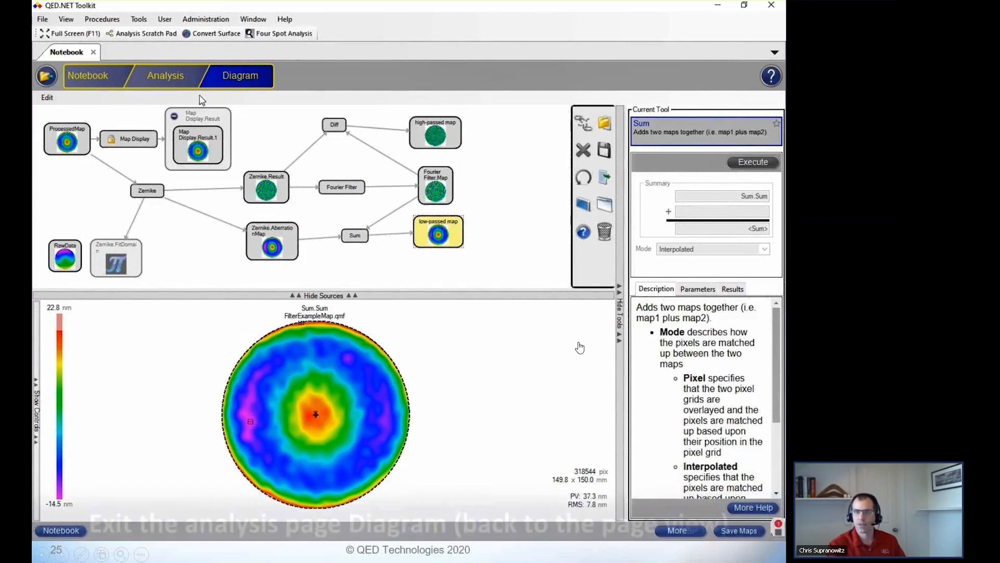
Step: Return from the diagram to the Analysis page view and make the Fourier Filter controls visible there
left_click(166, 72)
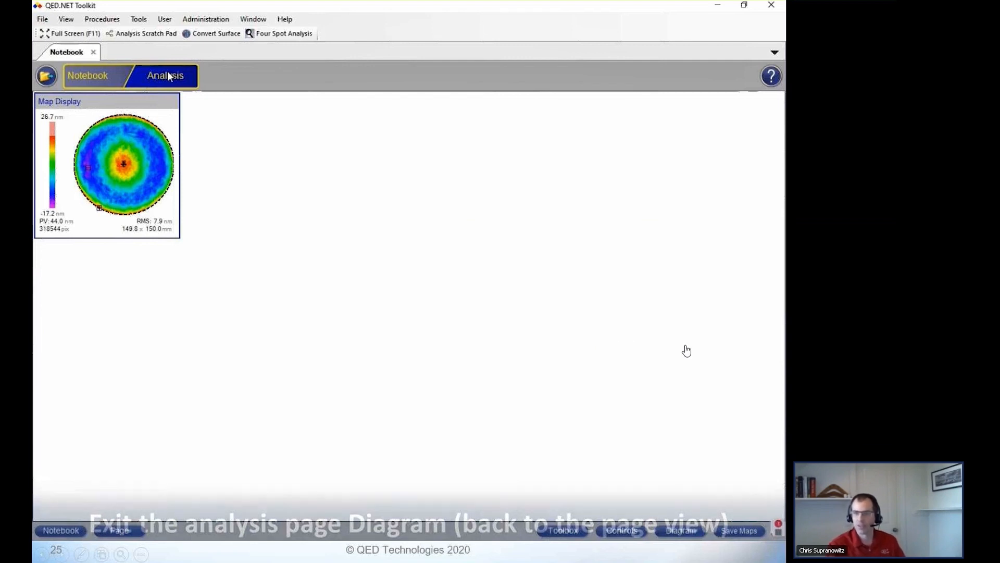
left_click(617, 531)
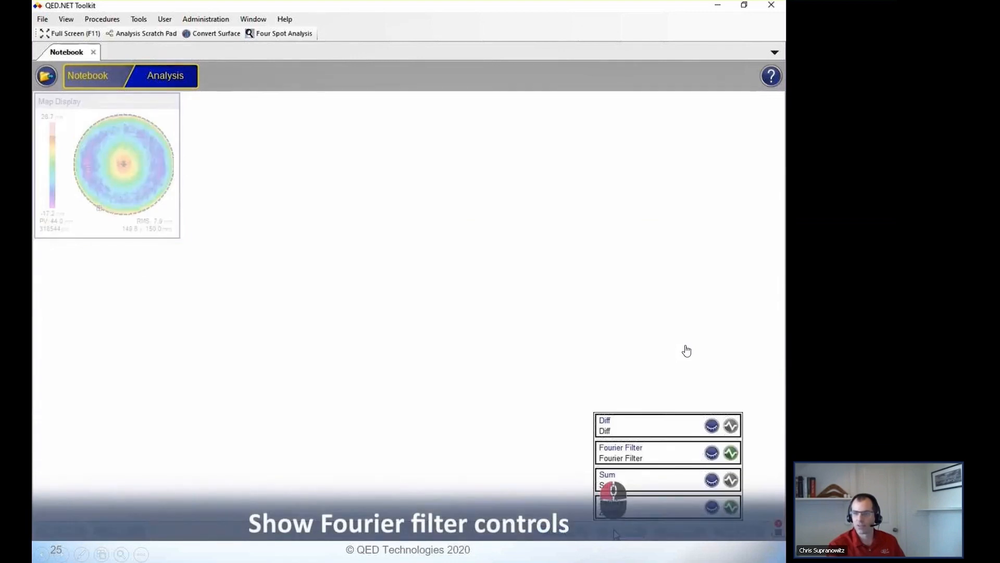
left_click(710, 452)
left_click(682, 397)
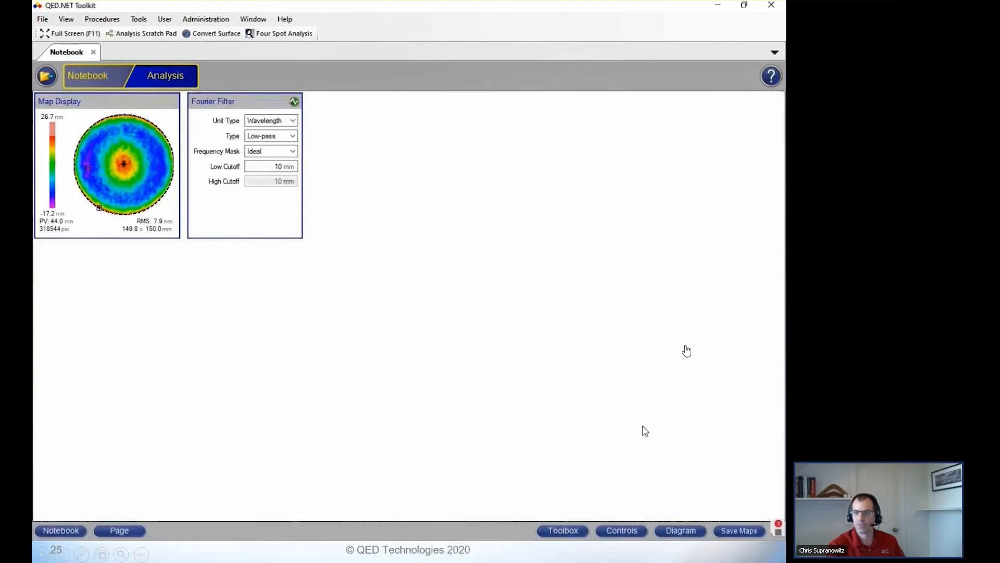
Step: Add a second Map Display tool to the Analysis page
left_click(564, 531)
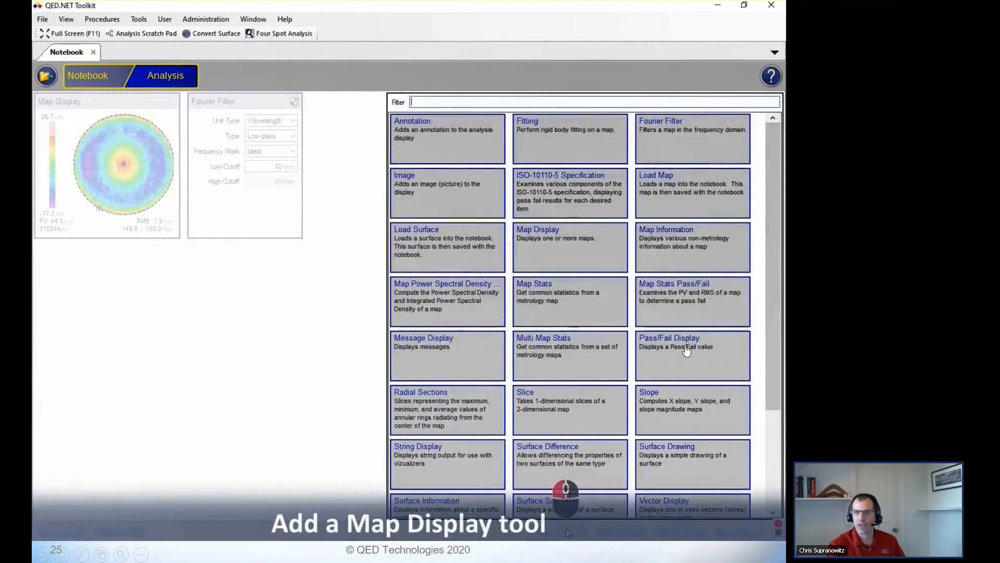
type("map d")
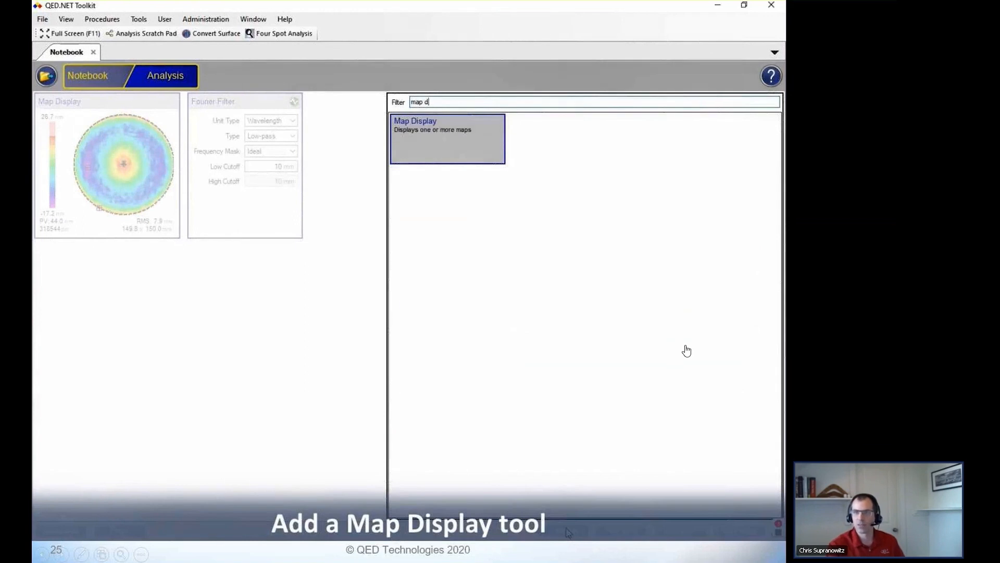
left_click(441, 154)
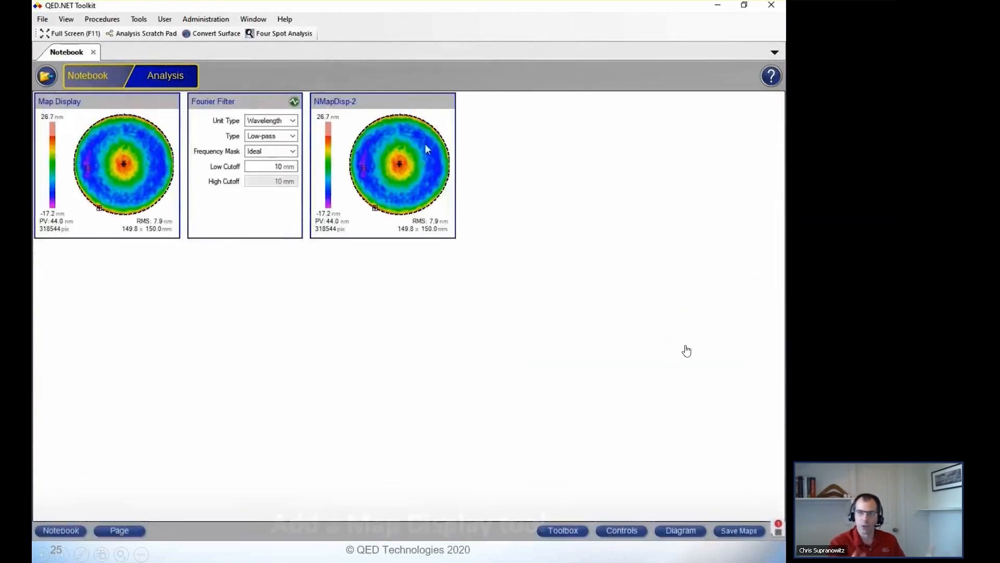
Step: Set the second map display to show the low-passed map as Map 1 and rename it "Filtered Map"
right_click(395, 106)
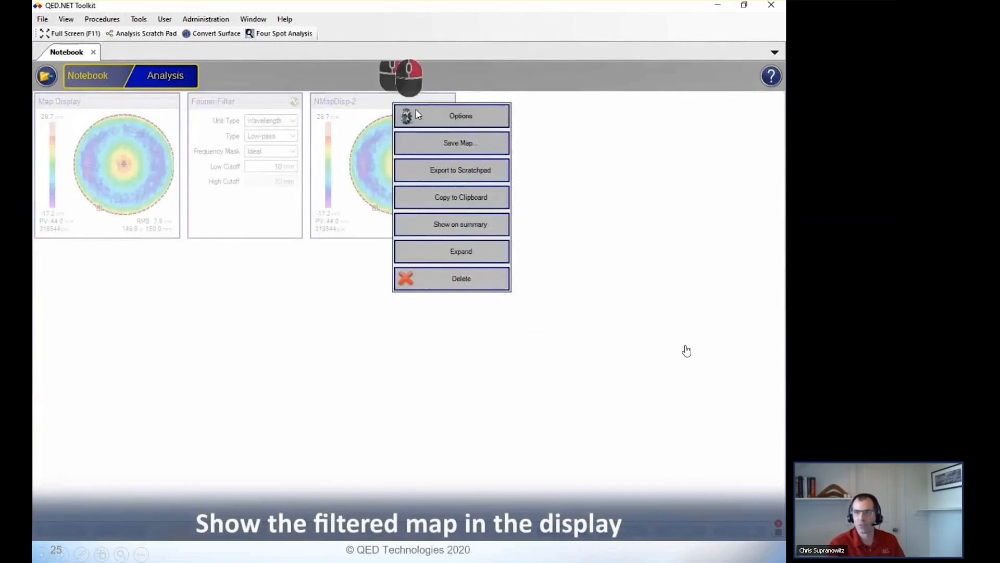
left_click(433, 120)
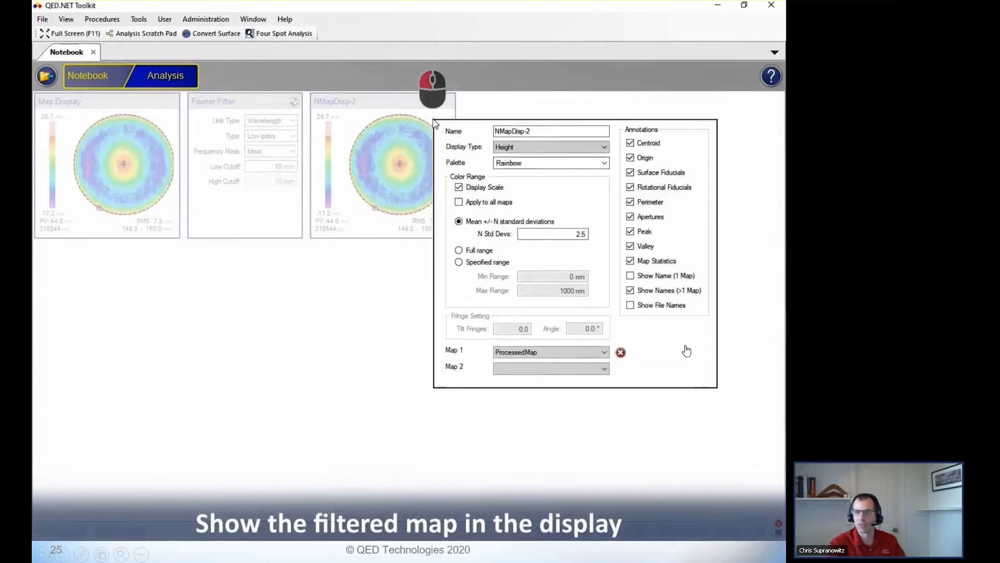
left_click(593, 353)
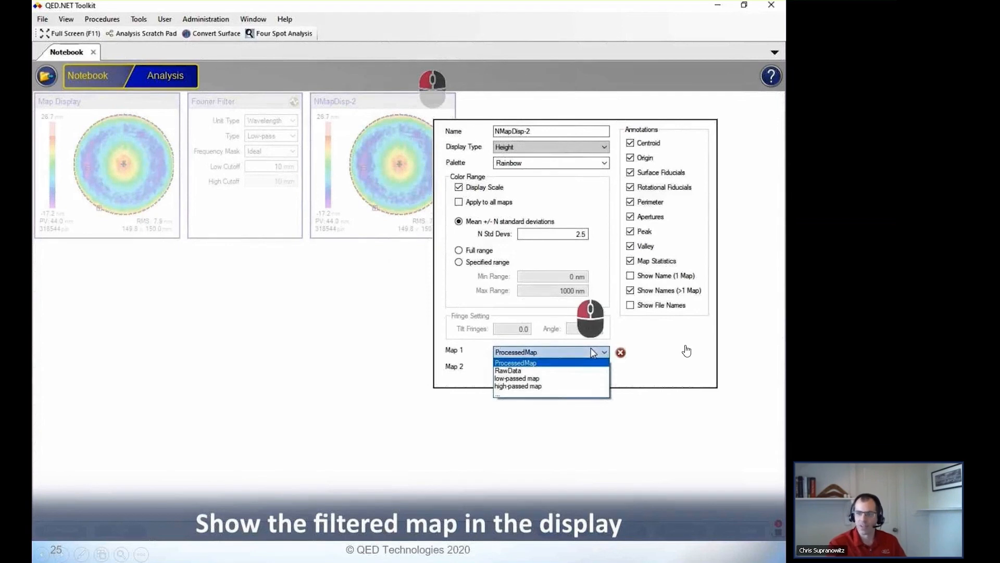
left_click(574, 377)
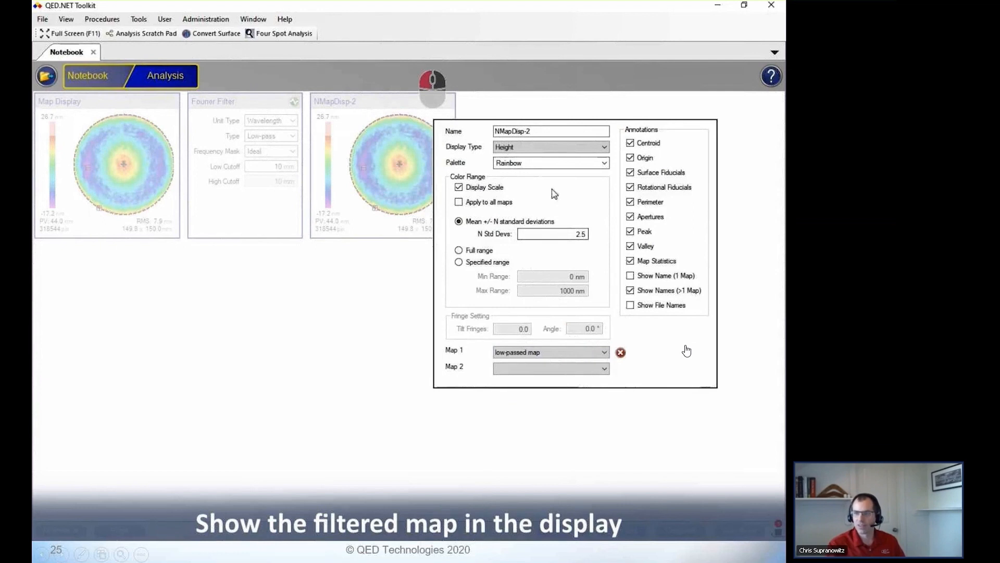
left_click(537, 132)
left_click_drag(537, 131, 484, 131)
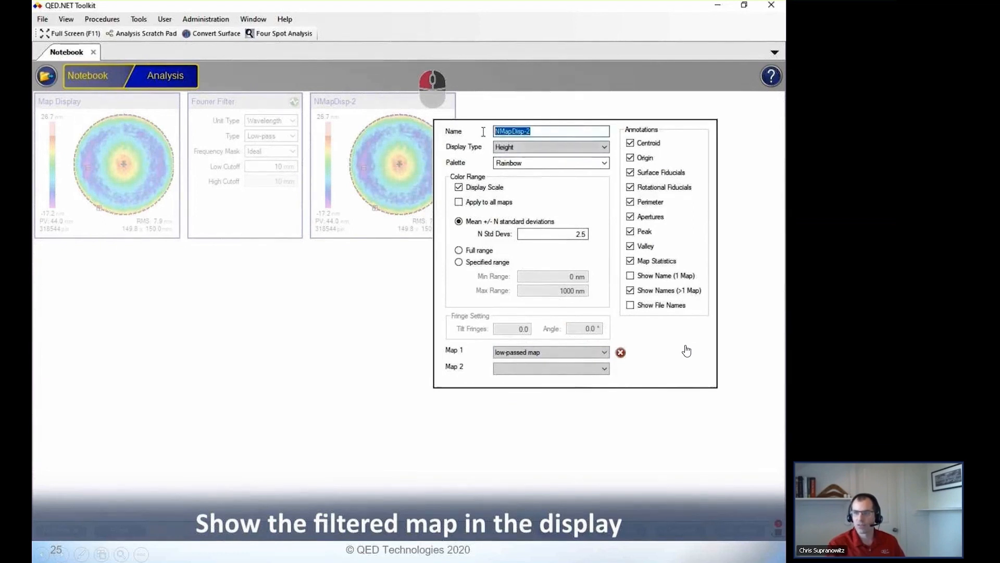
type("Filtered Map")
left_click(519, 118)
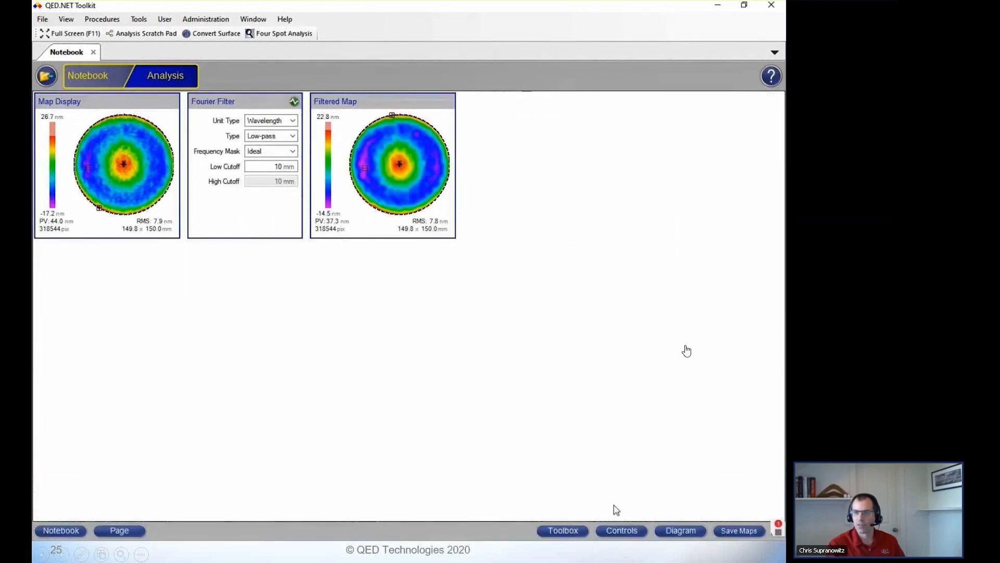
Step: Find the Map Display tool by filtering for "map d" and add a third one to the Analysis page
left_click(559, 532)
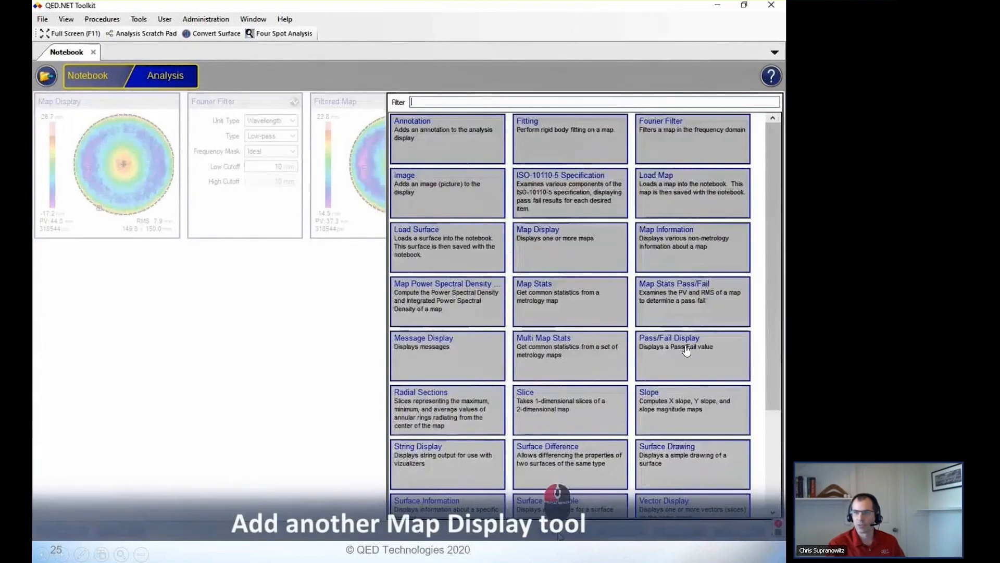
type("map d")
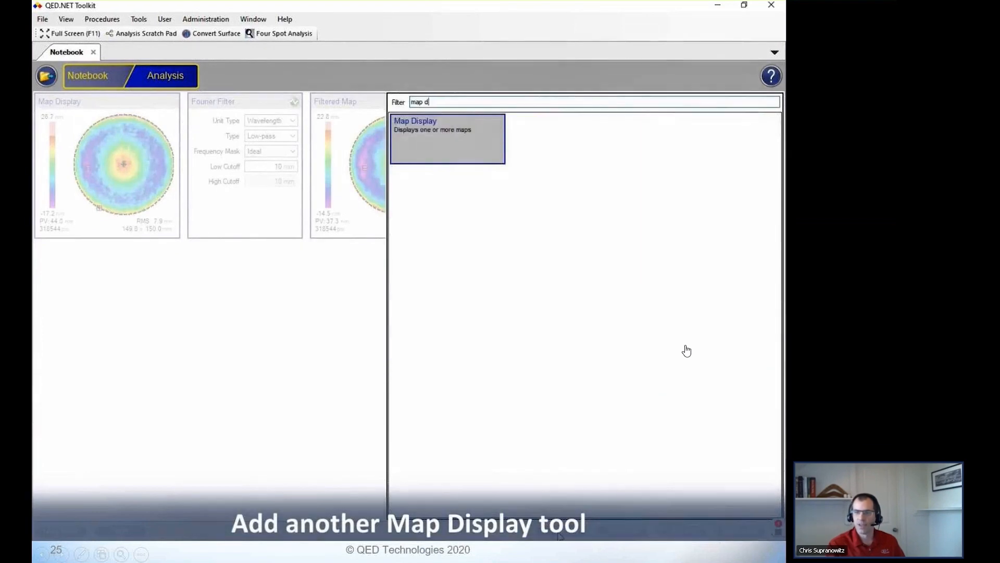
double_click(452, 156)
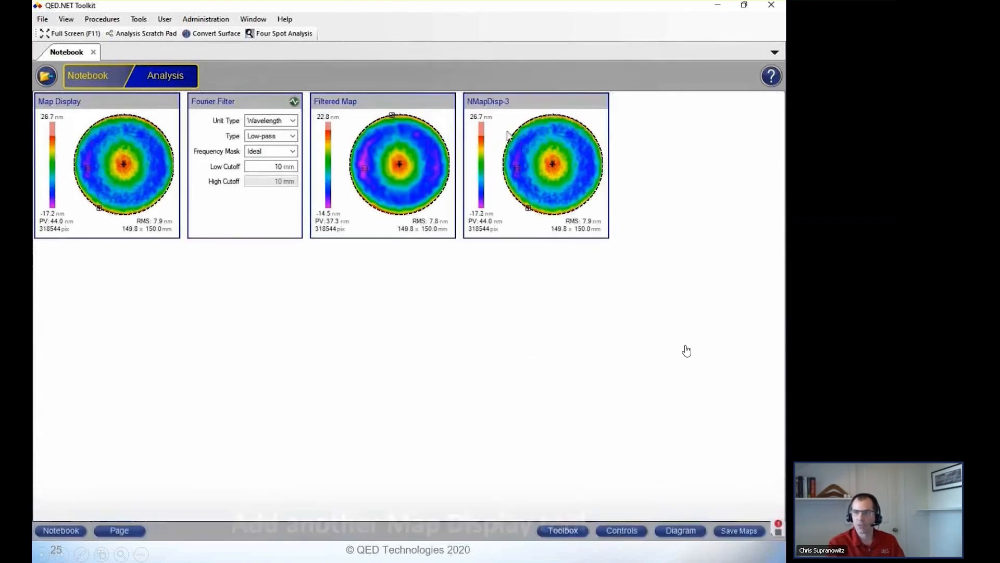
Step: Set the newly added map display to show the high-passed map as Map 1 and rename it "Residual Map"
left_click(539, 103, "ctrl")
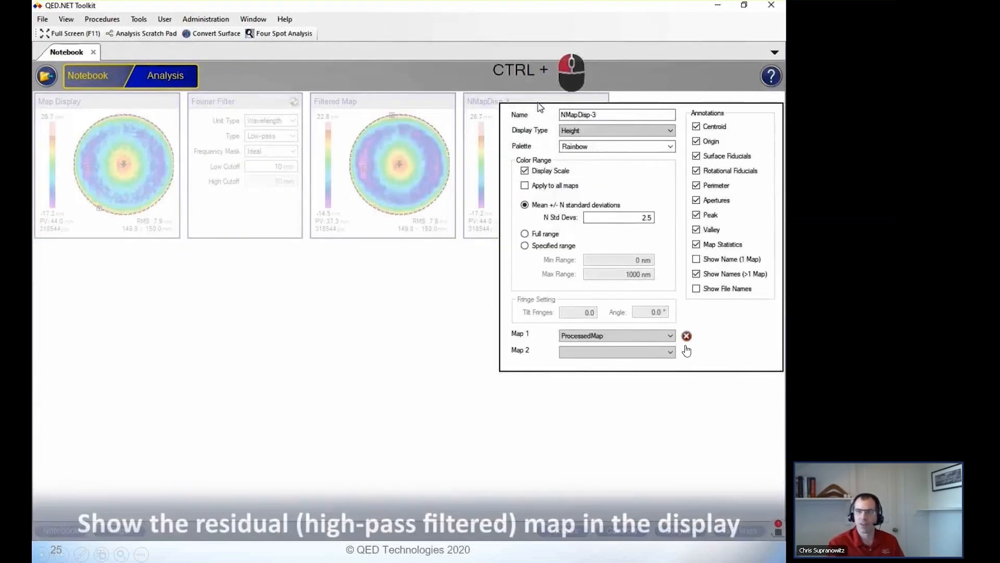
left_click(611, 335)
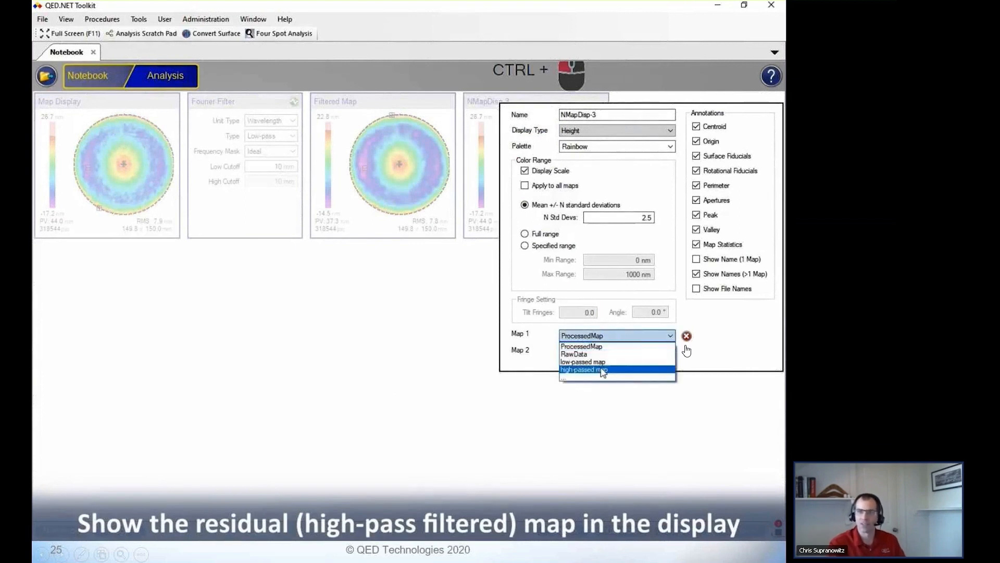
left_click(602, 370)
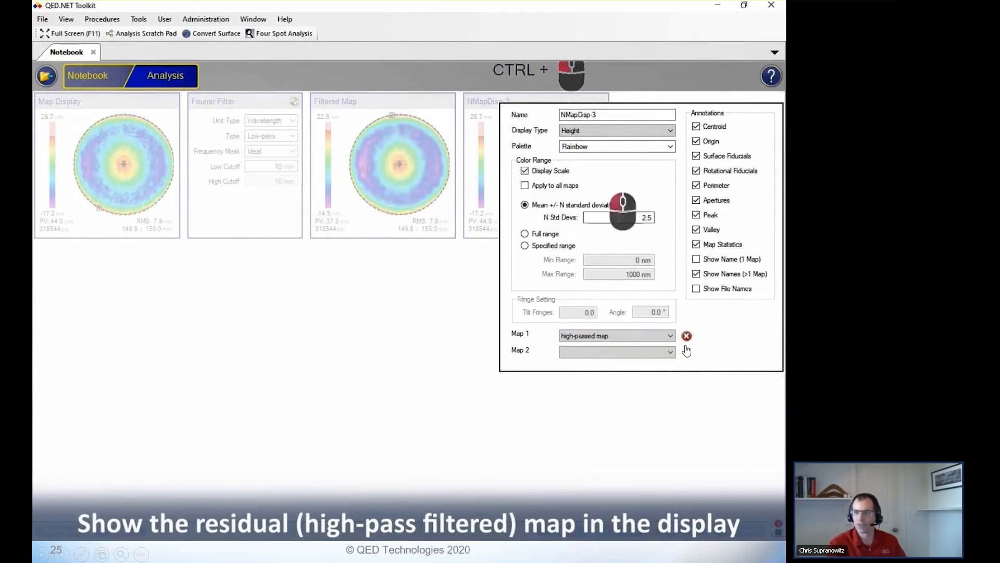
left_click(601, 116)
left_click_drag(600, 117, 546, 120)
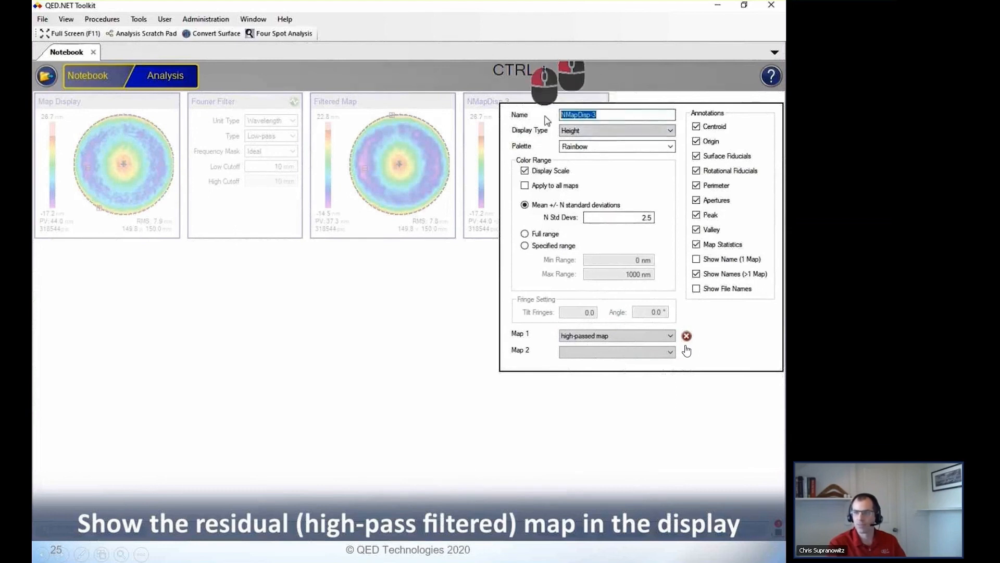
type("Residual Map")
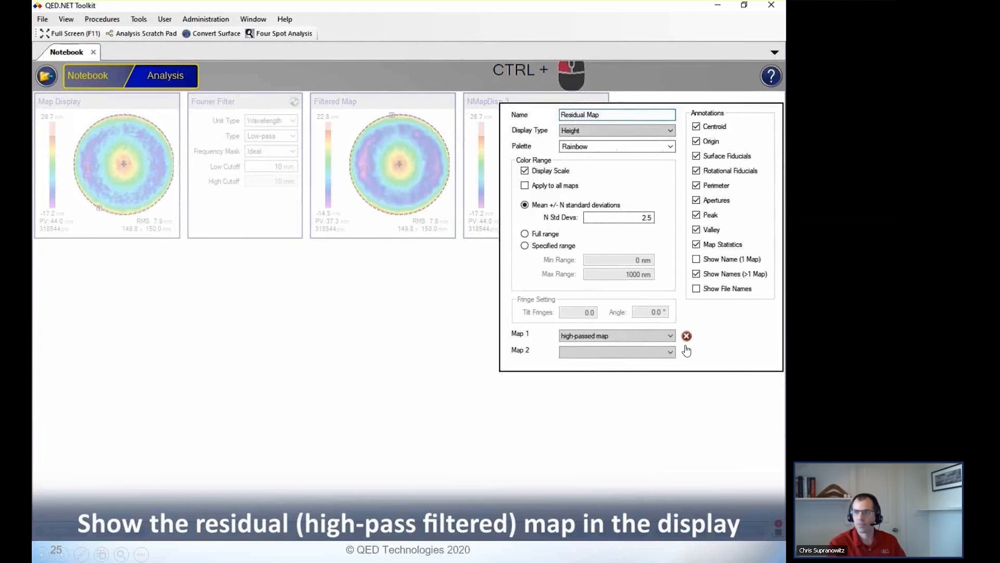
left_click(623, 101)
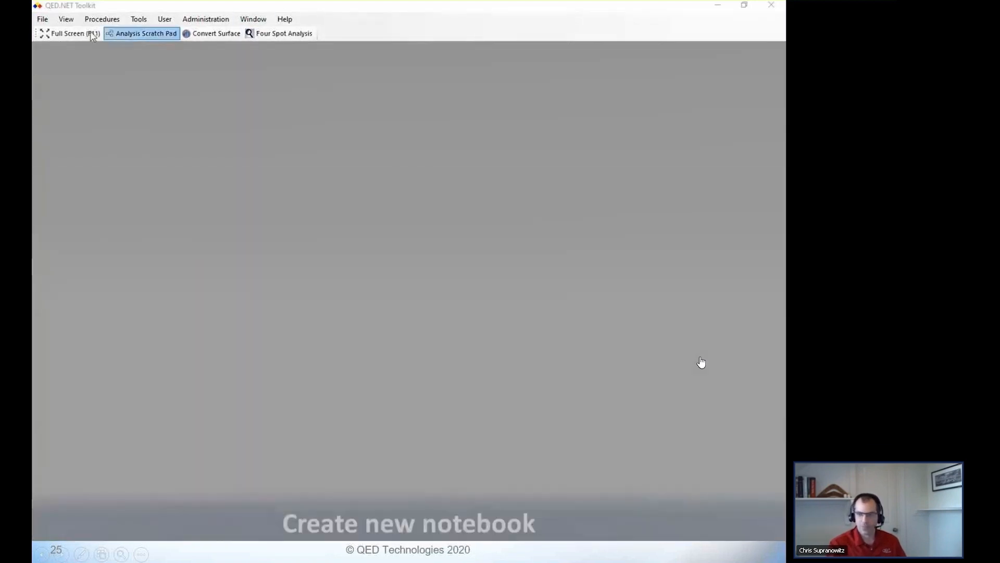
key("Right")
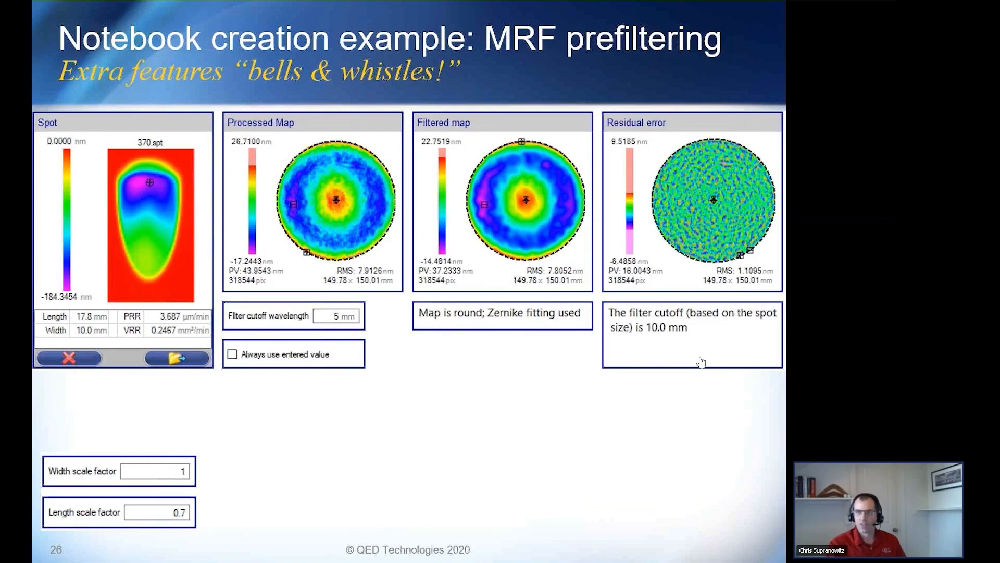